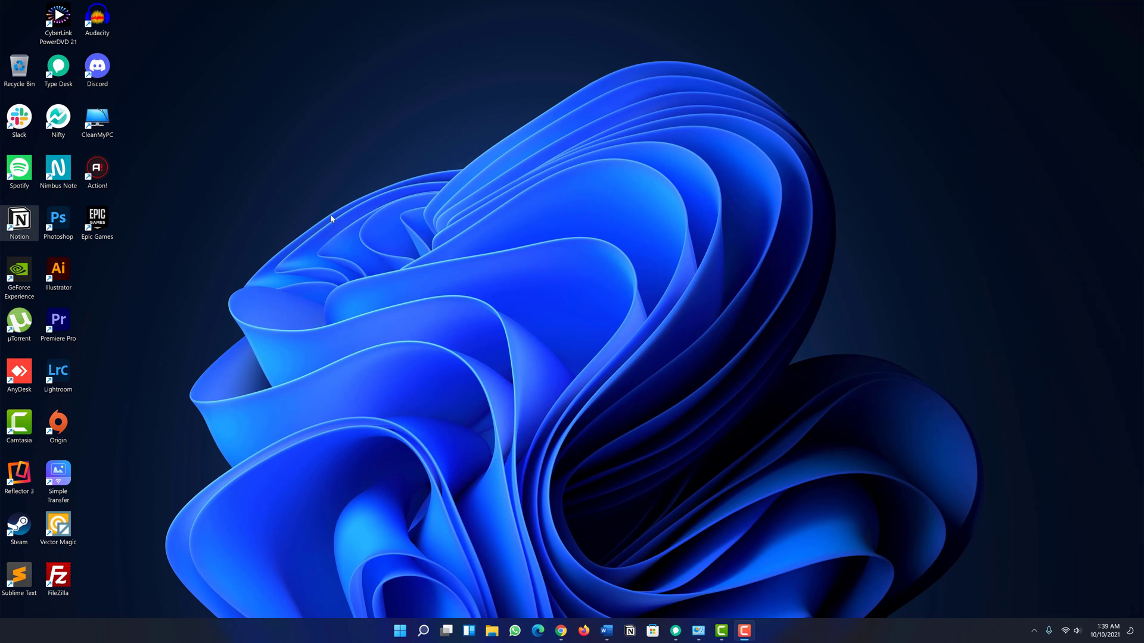
- Go from the desktop's Personalize menu to the Themes settings page
right_click(501, 208)
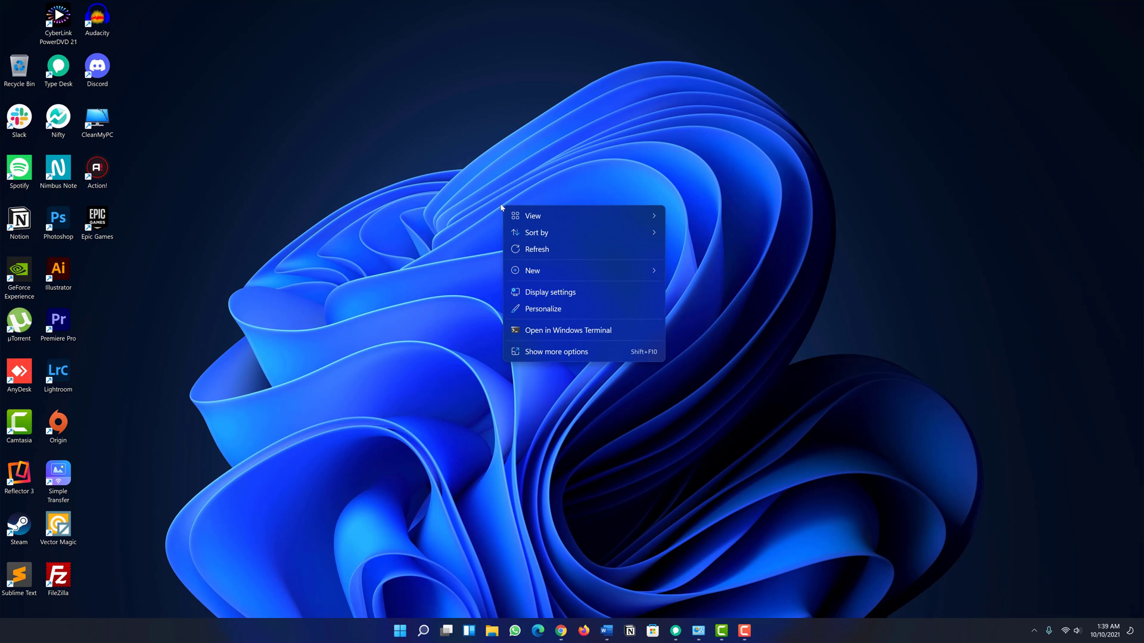
click(552, 312)
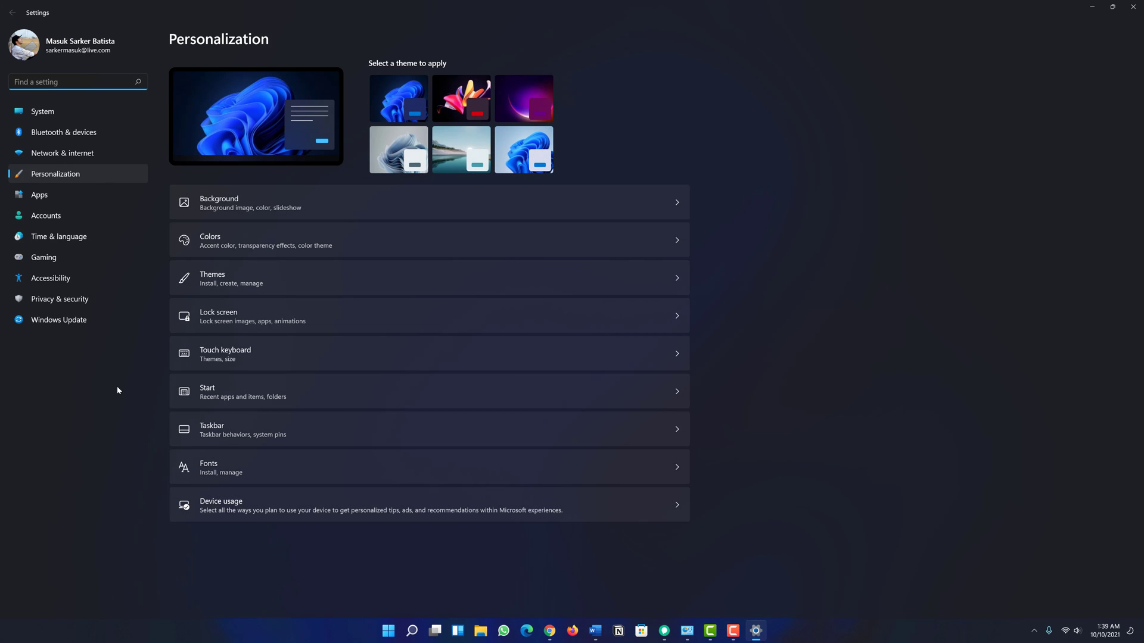
click(266, 276)
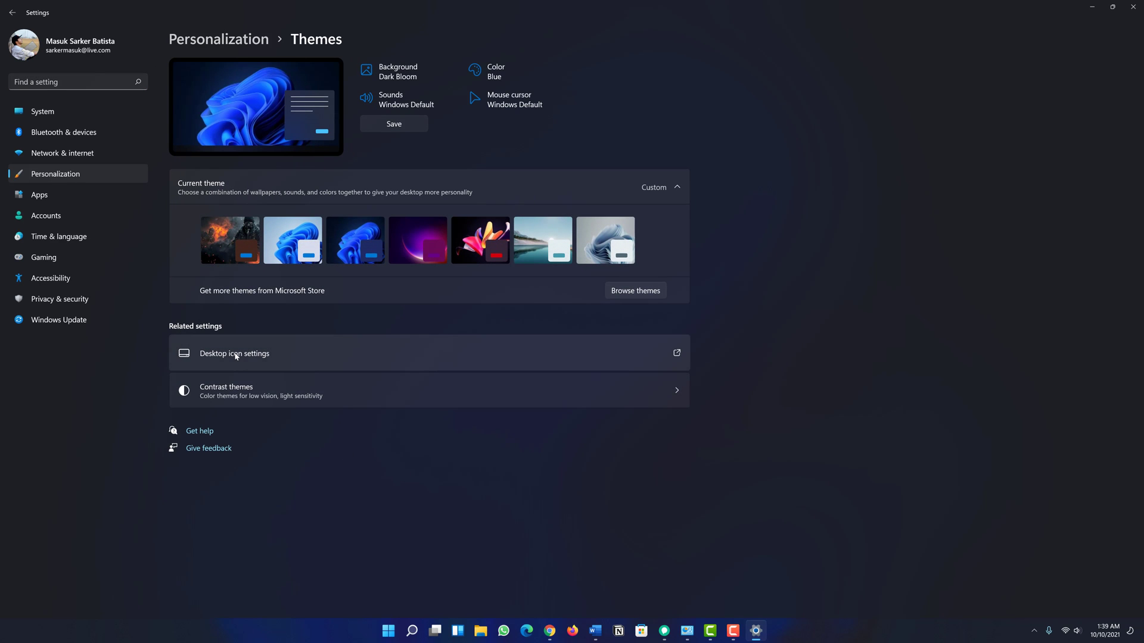
- Enable the Computer icon in Desktop Icon Settings and confirm with OK
click(257, 358)
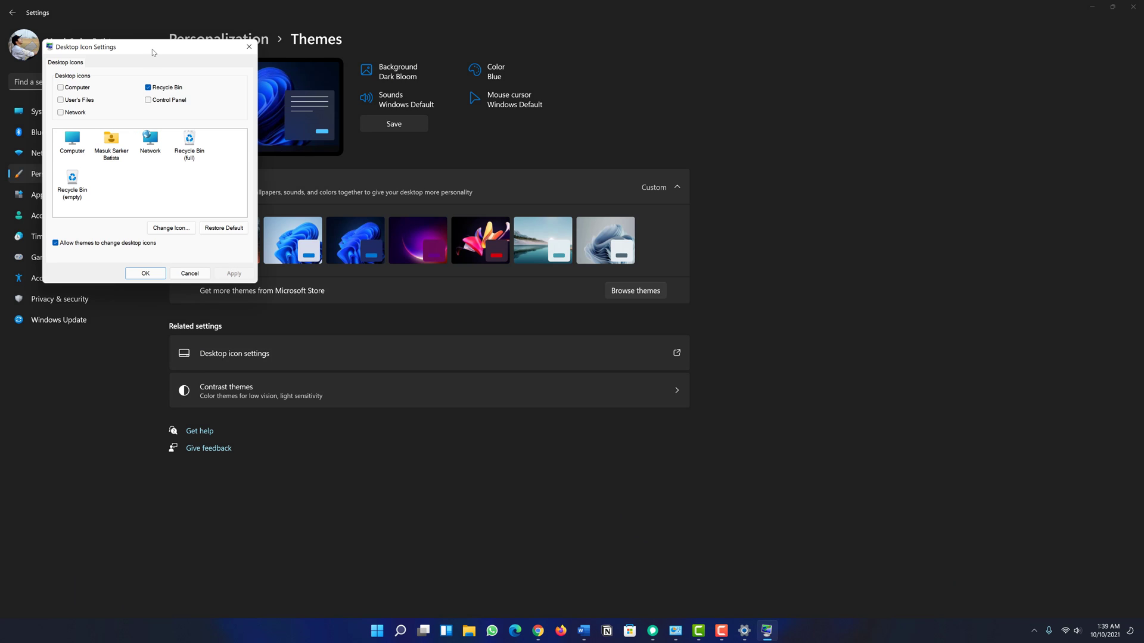
drag(153, 50, 510, 129)
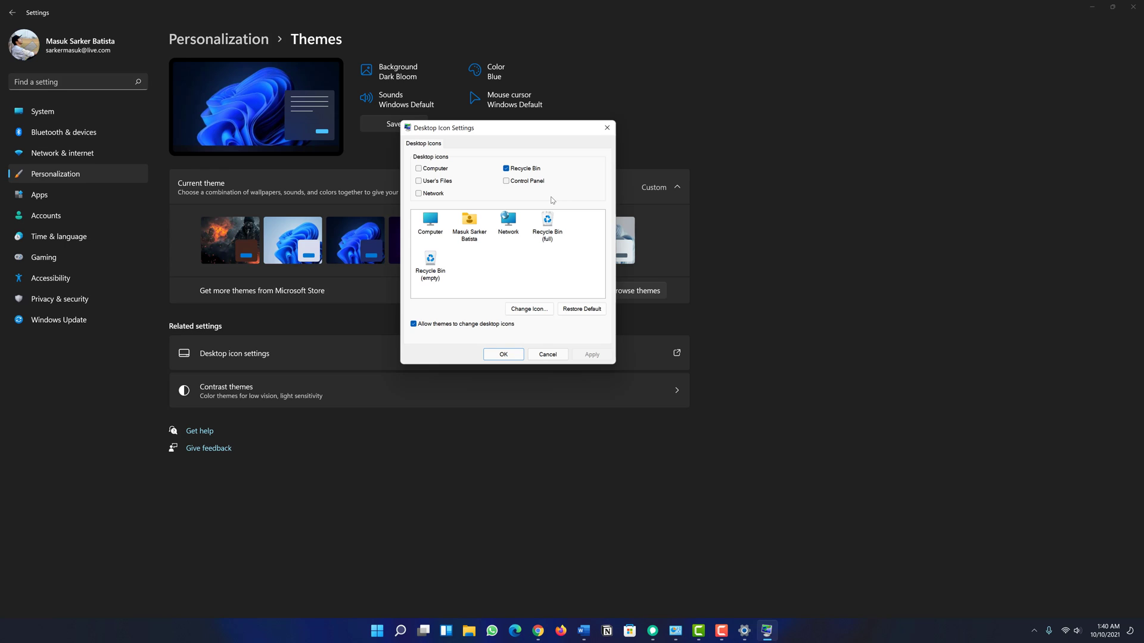
click(418, 168)
click(504, 355)
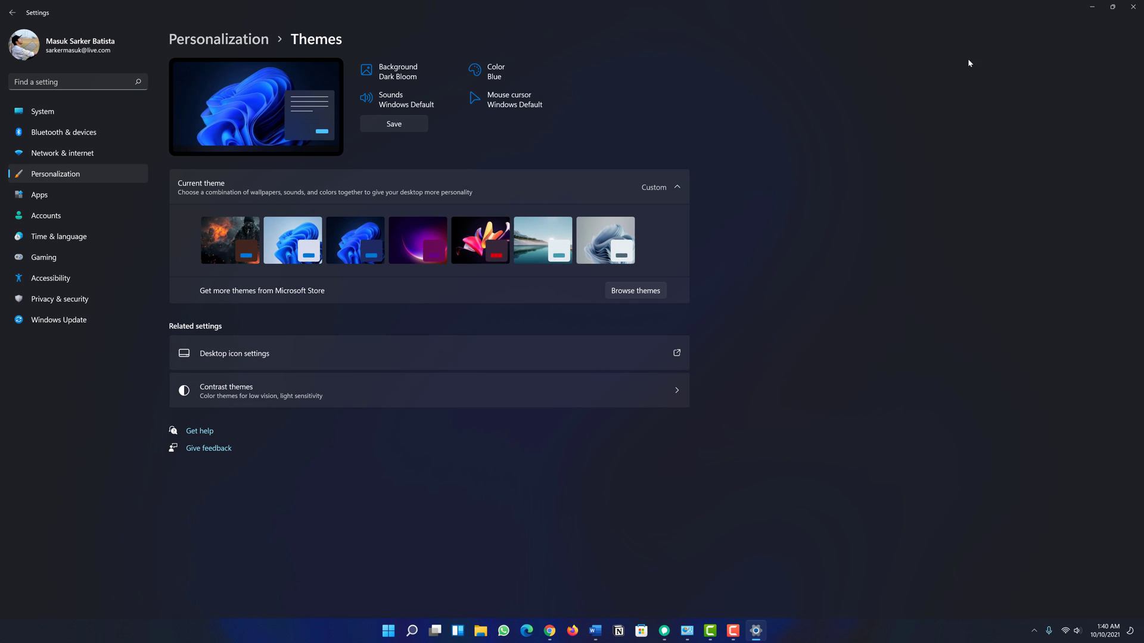
- Place the Computer icon in the desktop's top-left corner, then open and close its window
click(1093, 7)
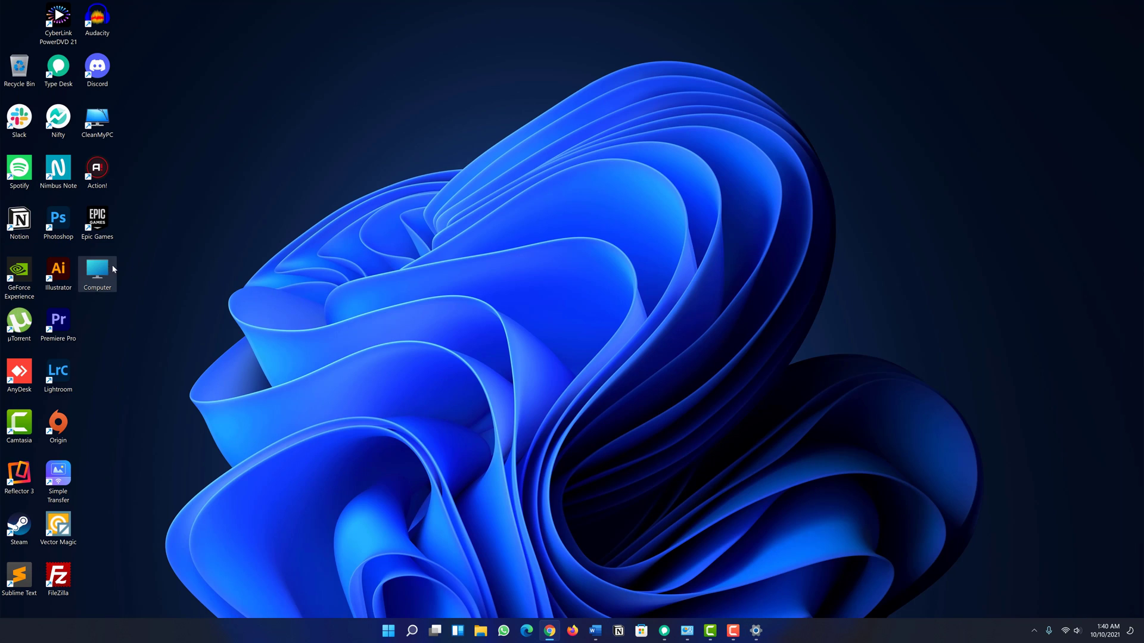
drag(100, 269, 216, 168)
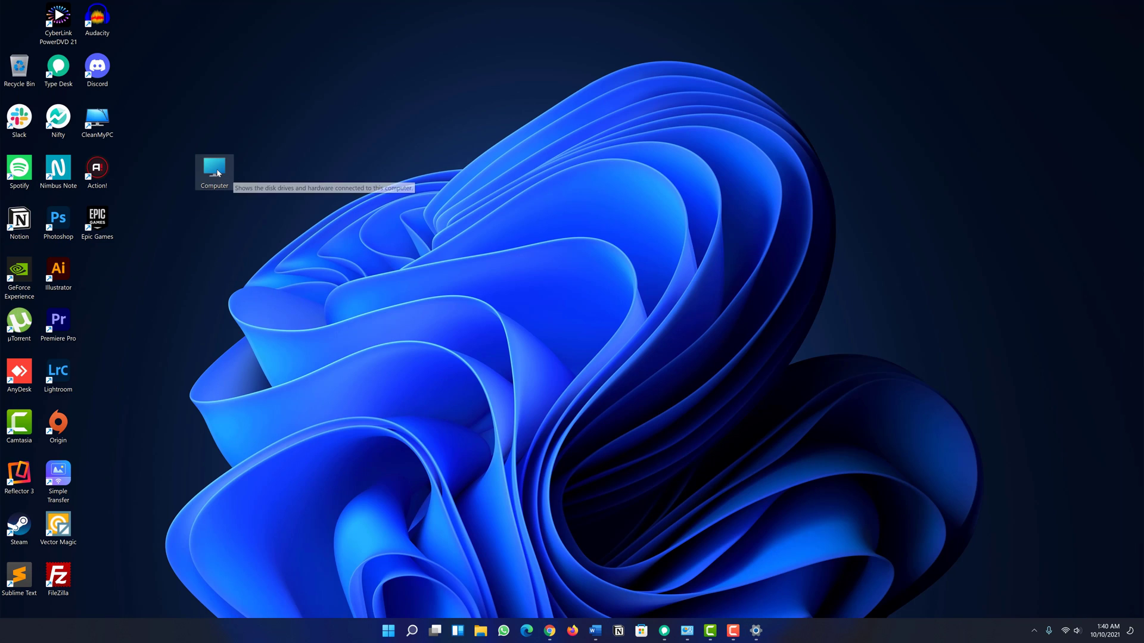
click(29, 29)
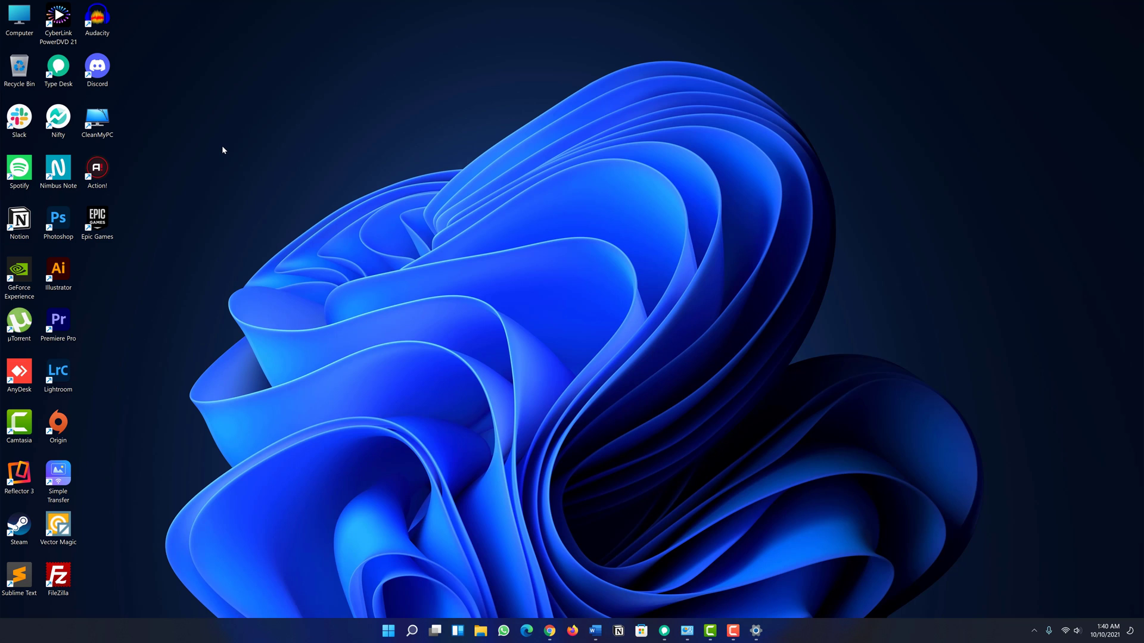
double_click(19, 19)
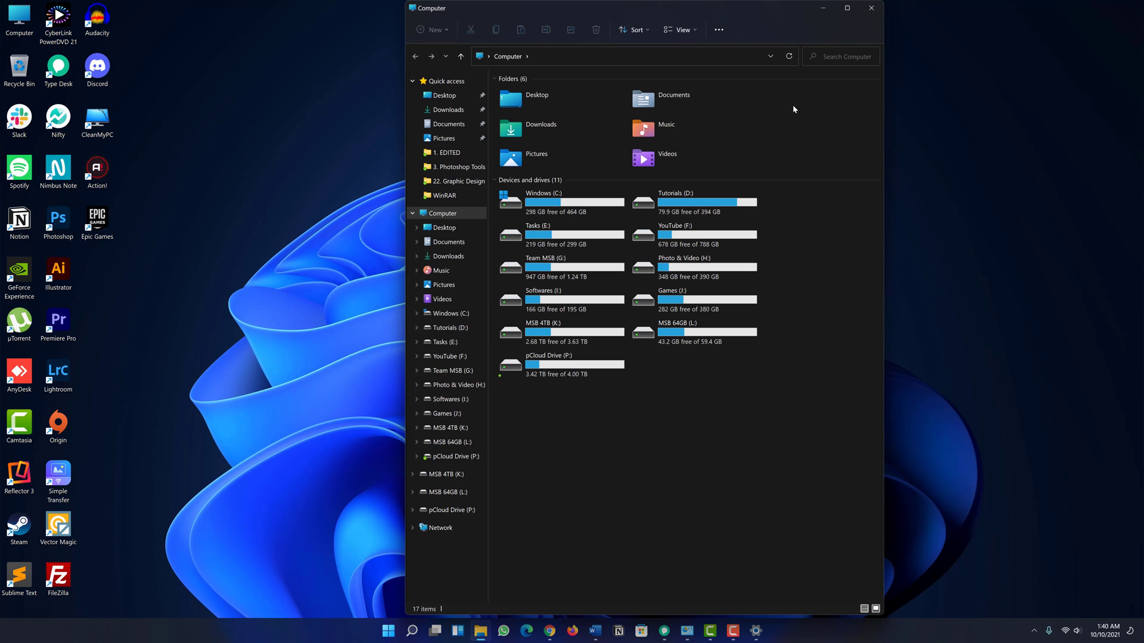
click(871, 8)
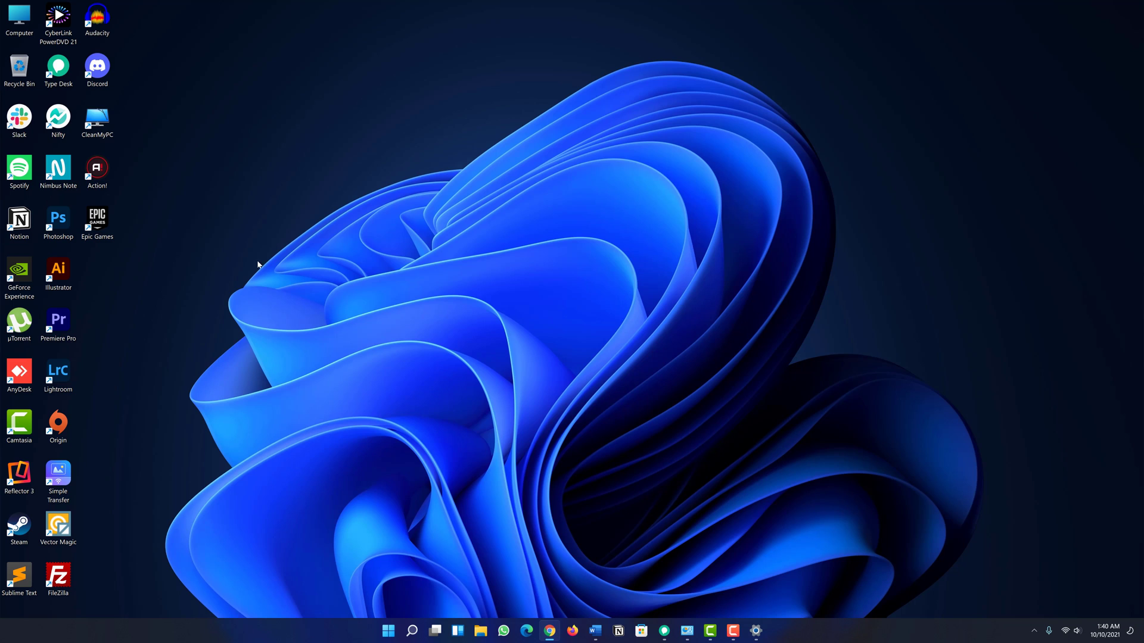
click(641, 630)
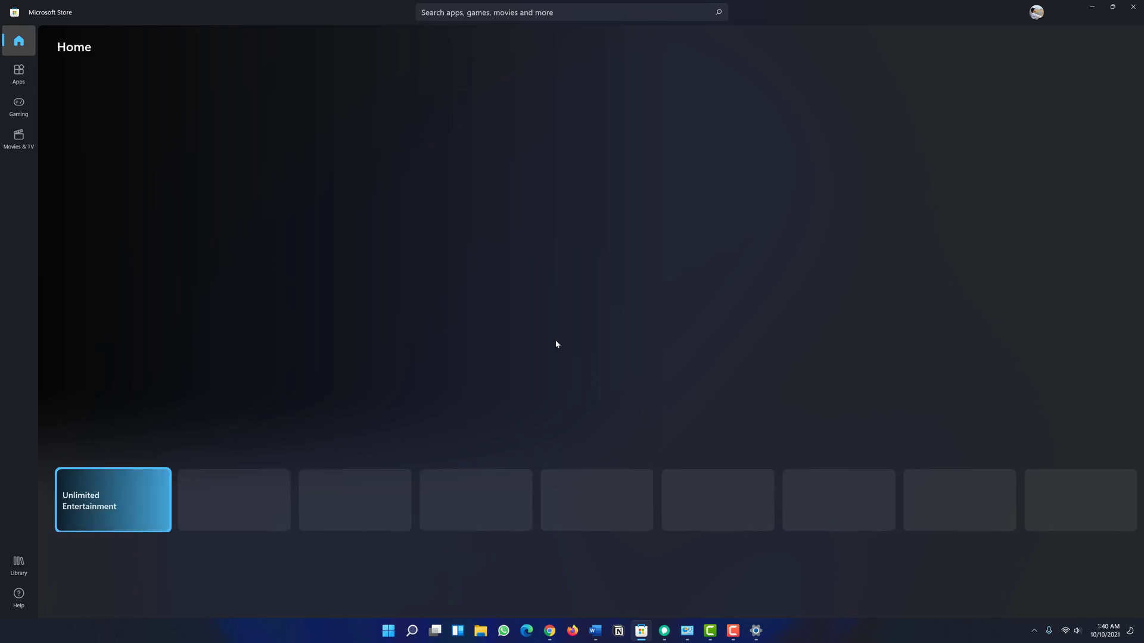
scroll(554, 273, down, 5)
scroll(587, 251, down, 3)
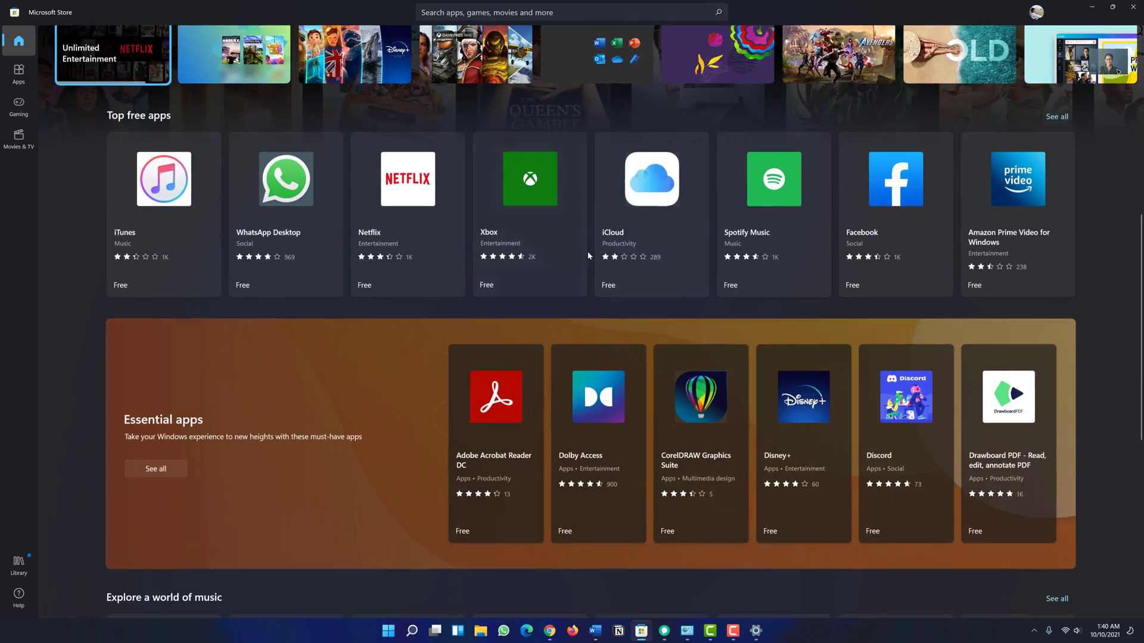
scroll(590, 296, down, 5)
scroll(591, 295, down, 5)
scroll(592, 296, down, 5)
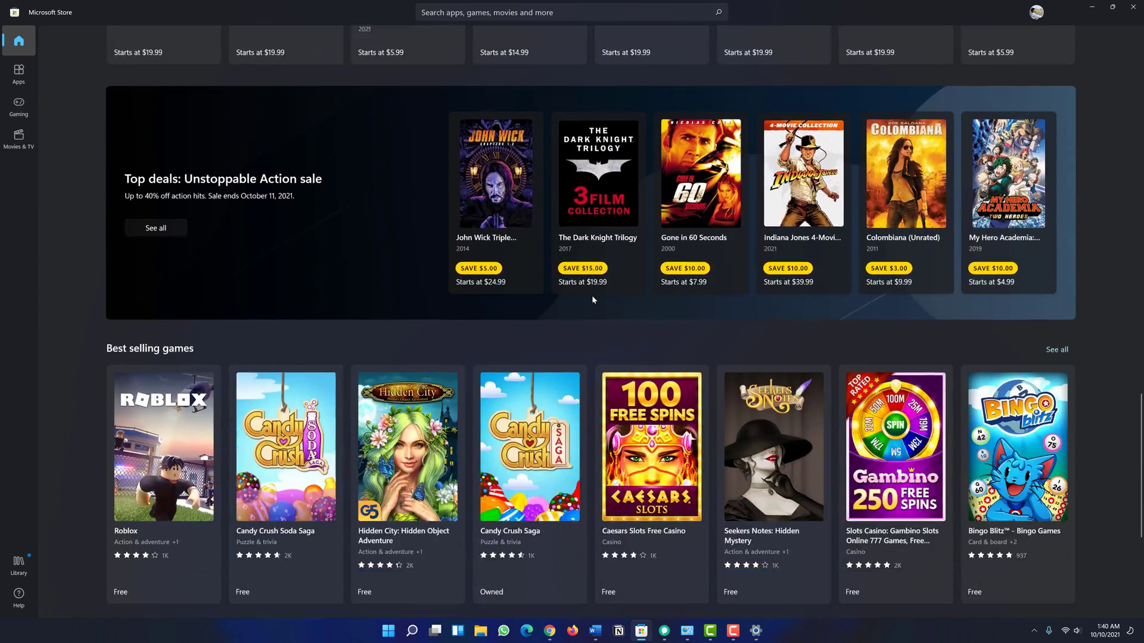
scroll(591, 295, up, 5)
scroll(591, 295, up, 8)
scroll(591, 295, up, 5)
scroll(592, 295, up, 3)
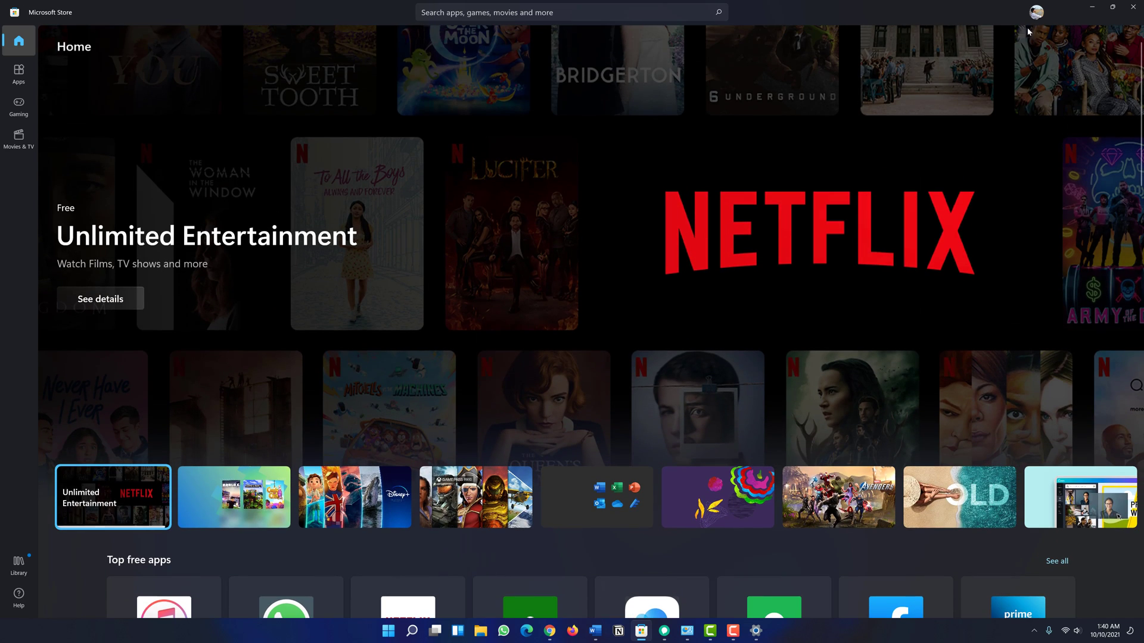
click(1092, 7)
click(410, 631)
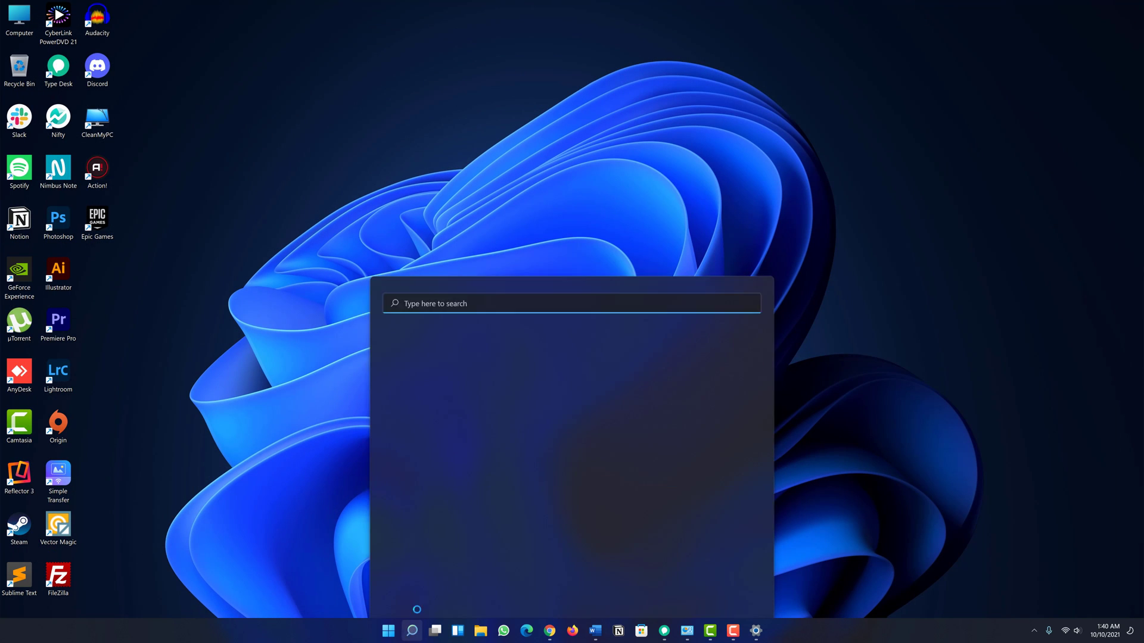
text(vpn)
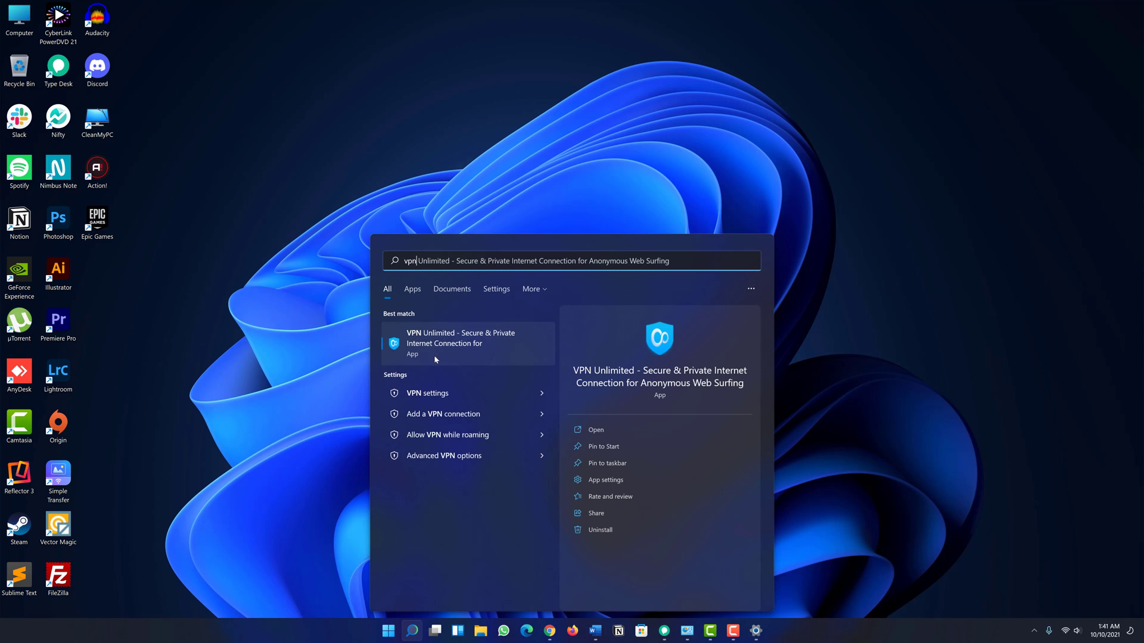
right_click(433, 346)
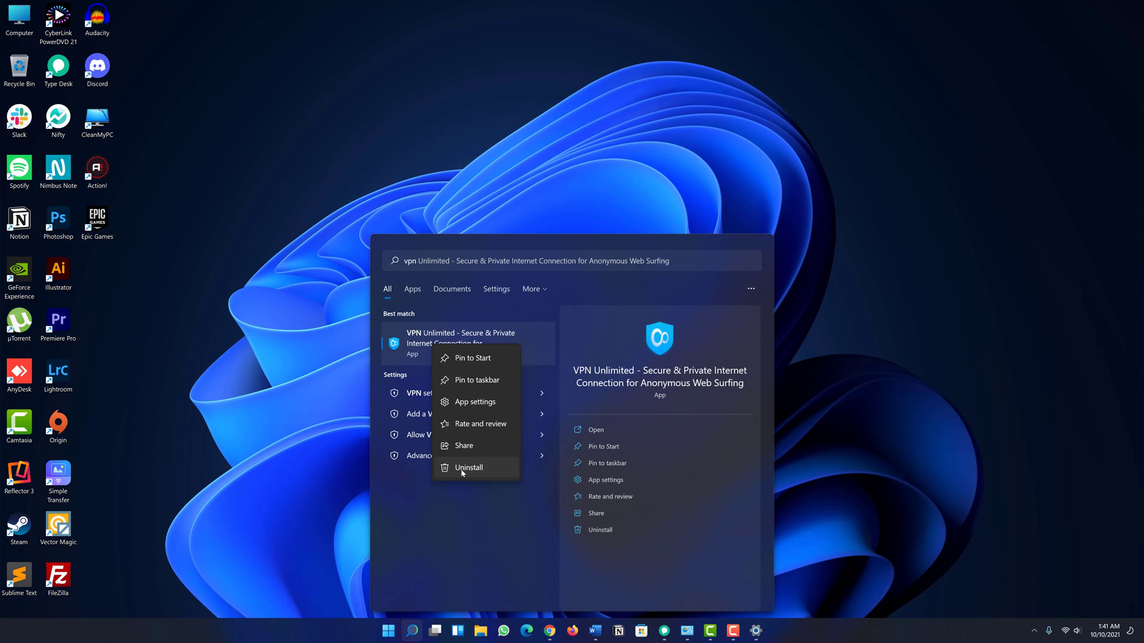
click(226, 307)
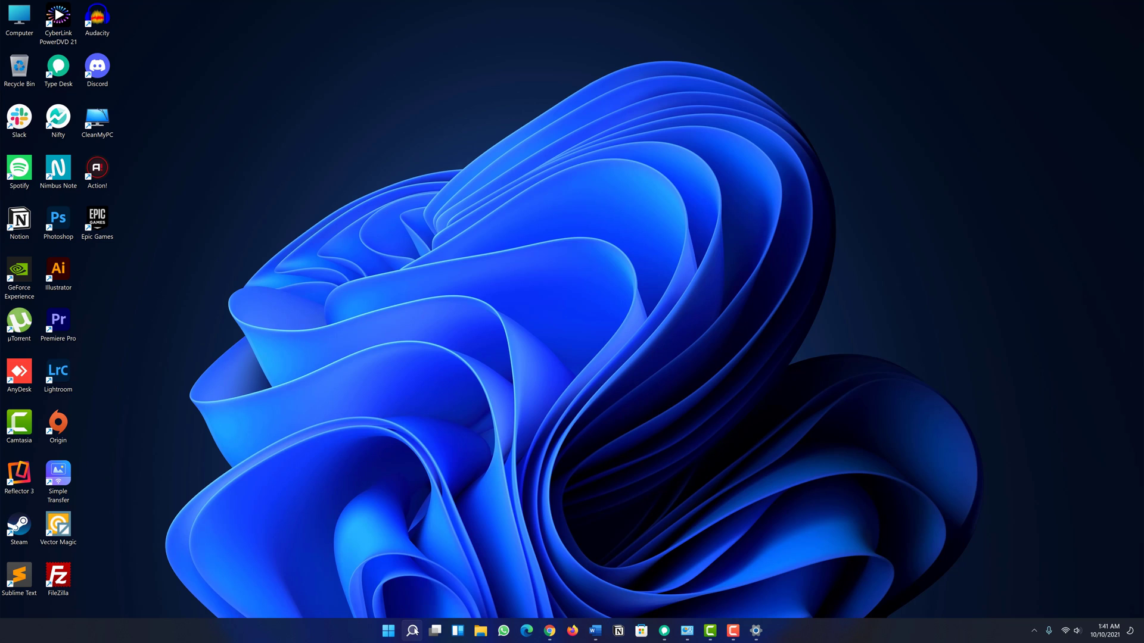
- Find Run with Win+S and launch it
key(super+s)
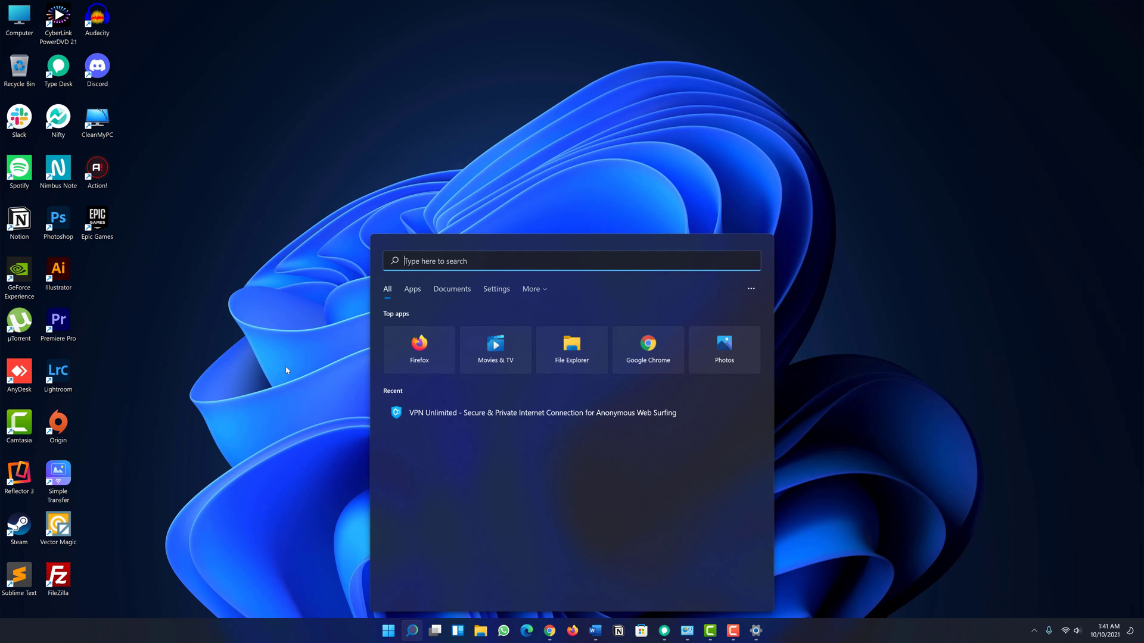
text(run)
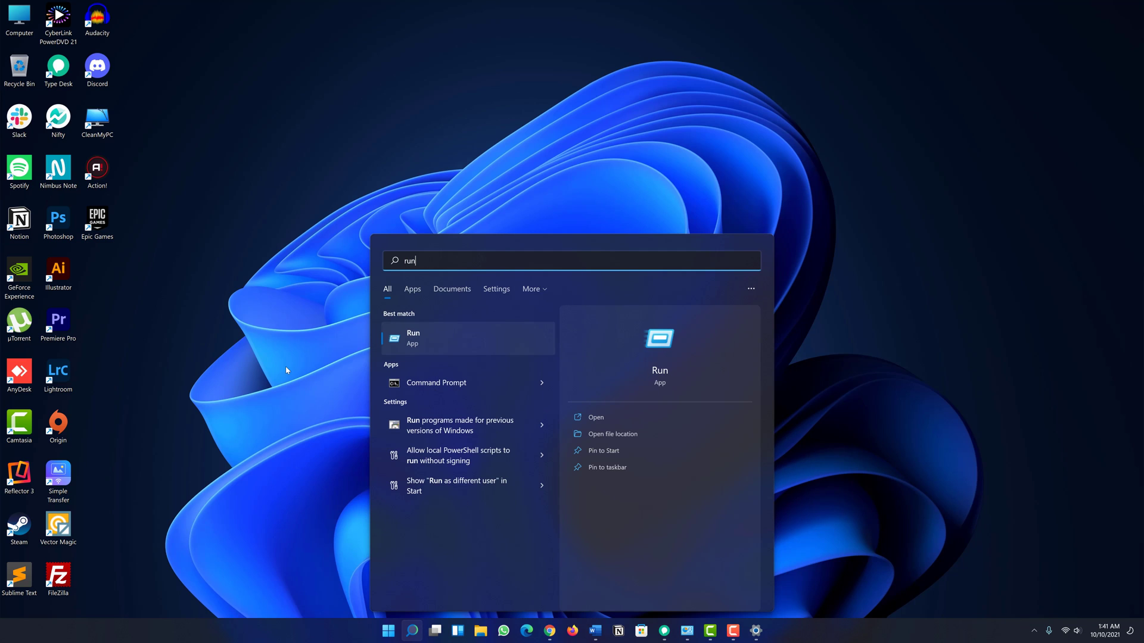
click(423, 342)
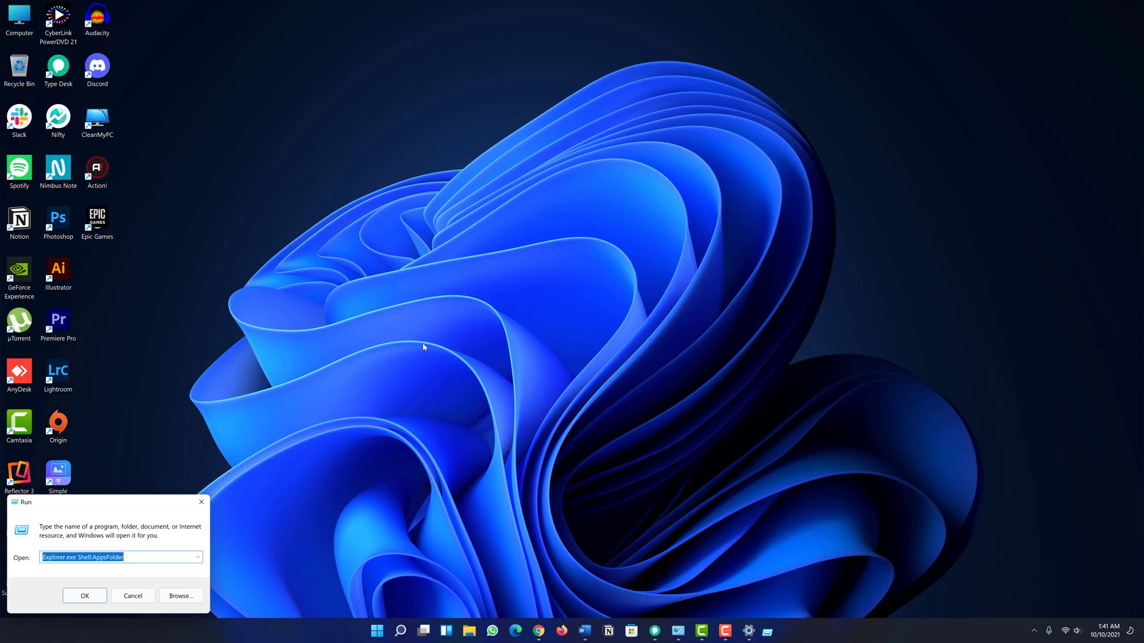
- Copy 'Explorer.exe Shell:AppsFolder' from the Word document and run it in Run
click(583, 631)
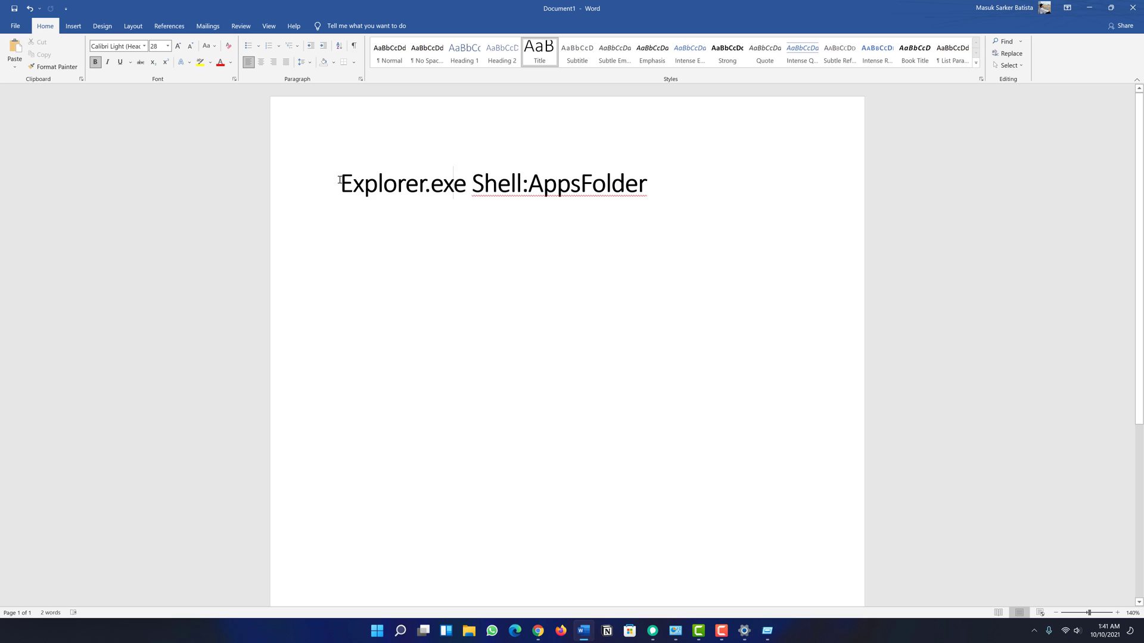
drag(340, 183, 661, 188)
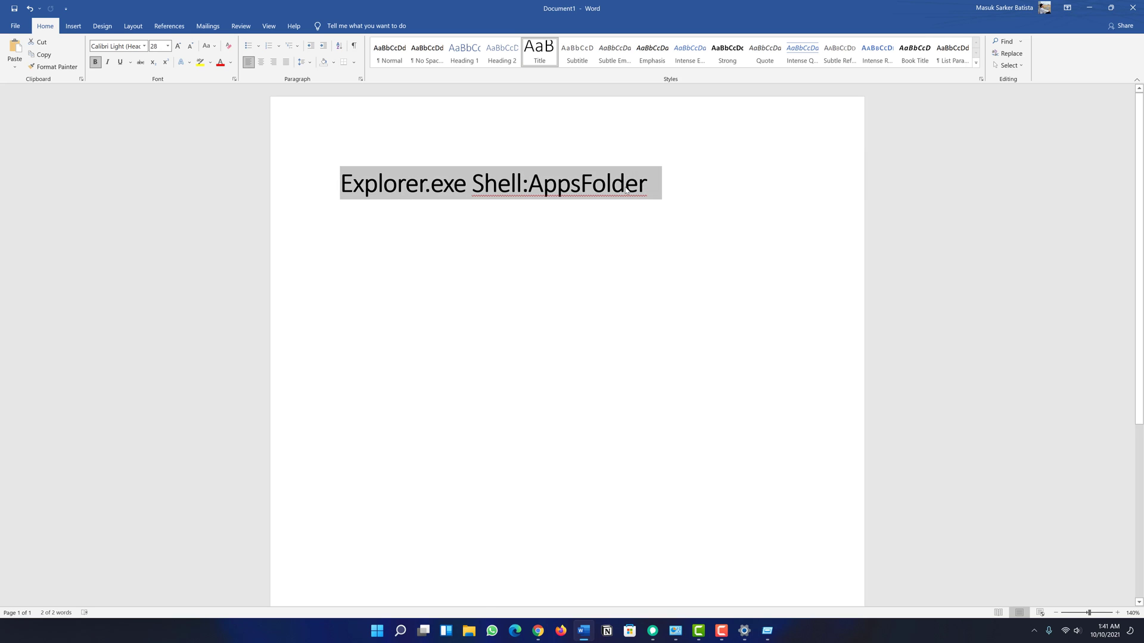
right_click(625, 187)
click(649, 209)
click(1088, 8)
click(132, 557)
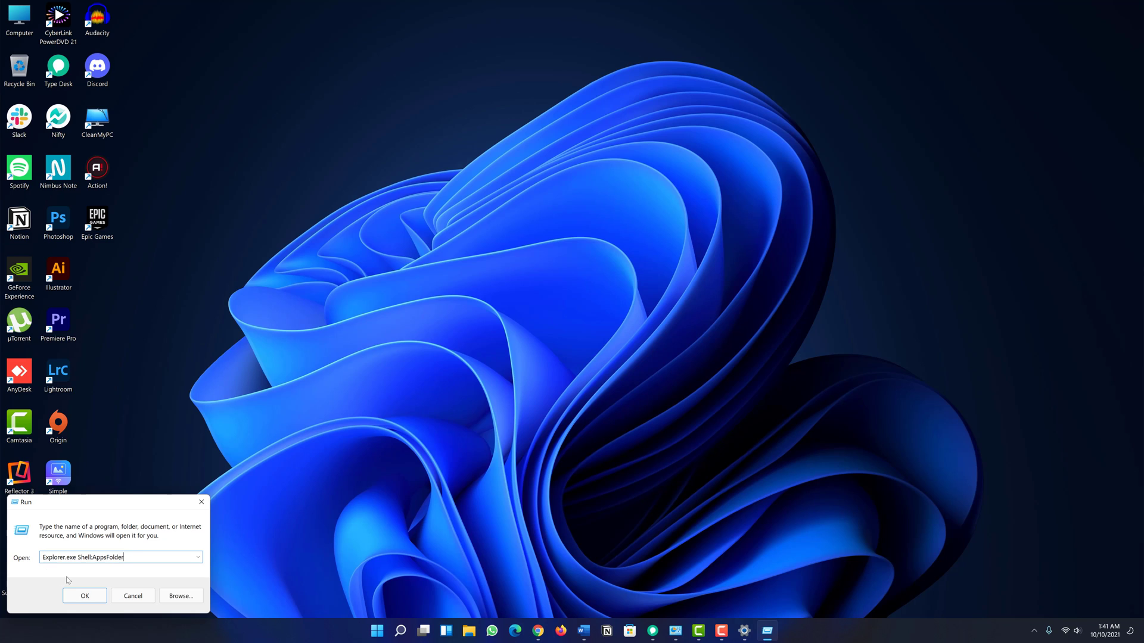
click(85, 597)
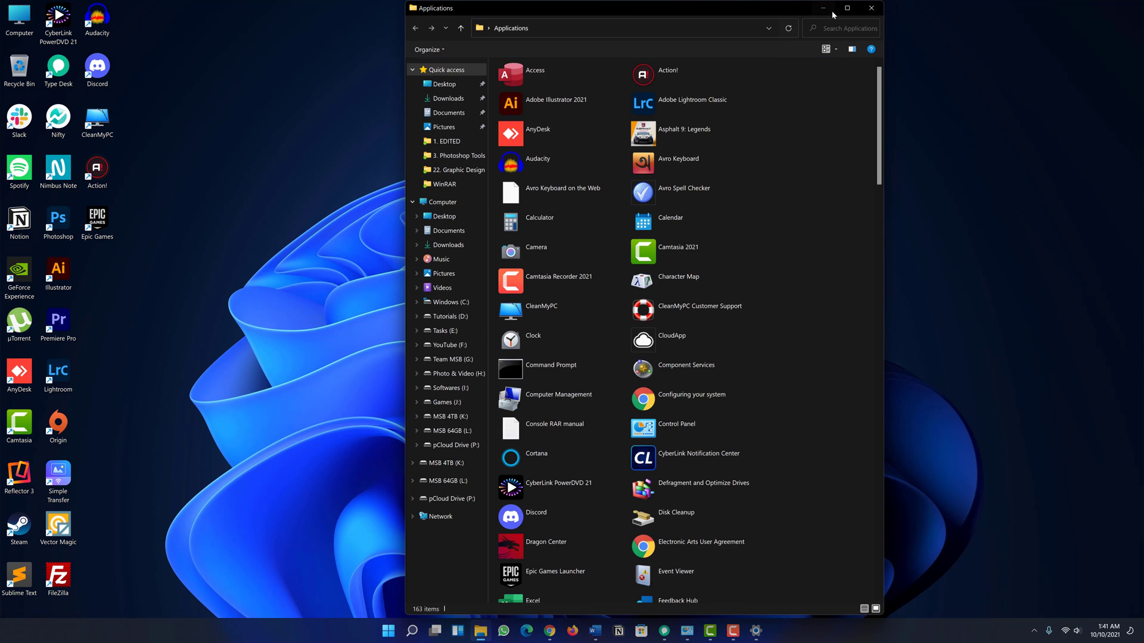
- Maximize the Applications window and search it for 'vpn'
click(847, 8)
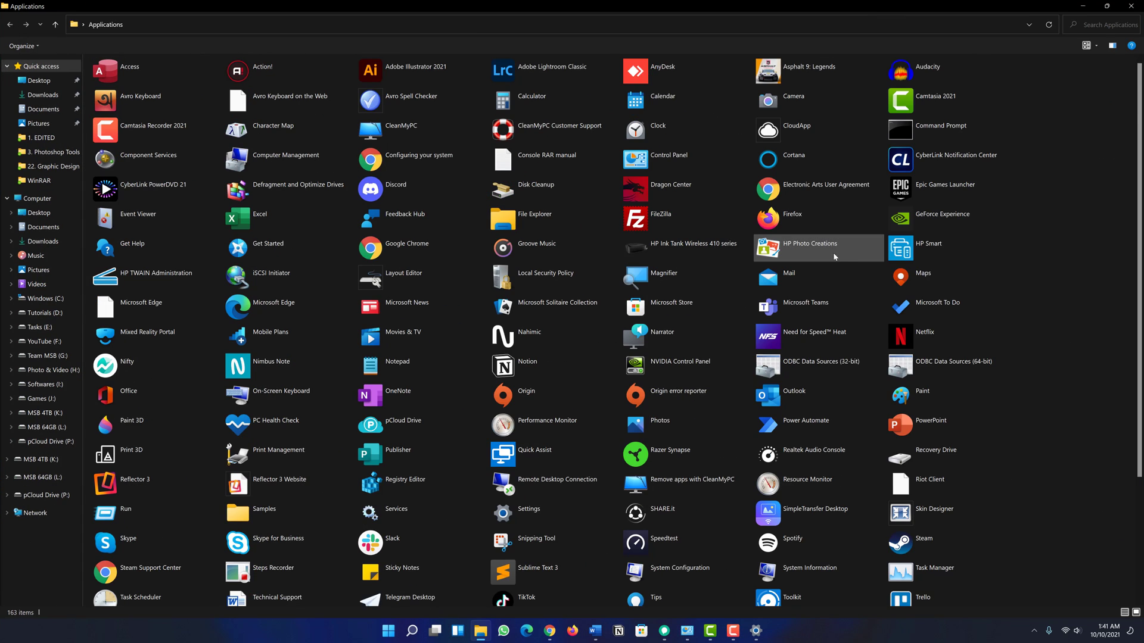
scroll(833, 256, down, 4)
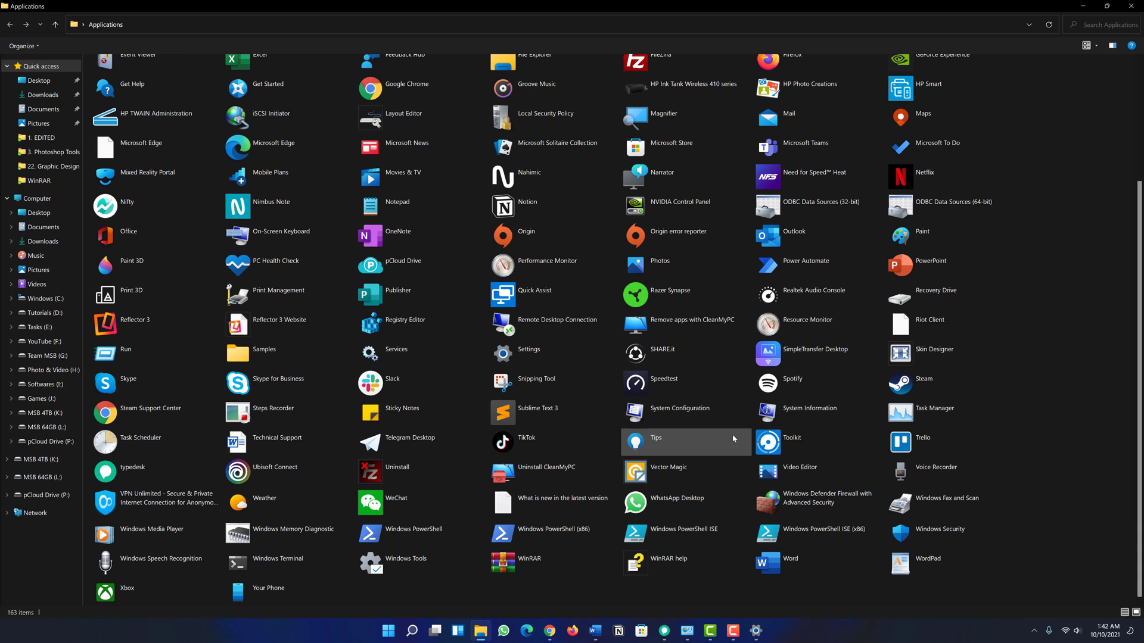
scroll(420, 333, up, 4)
scroll(420, 333, down, 3)
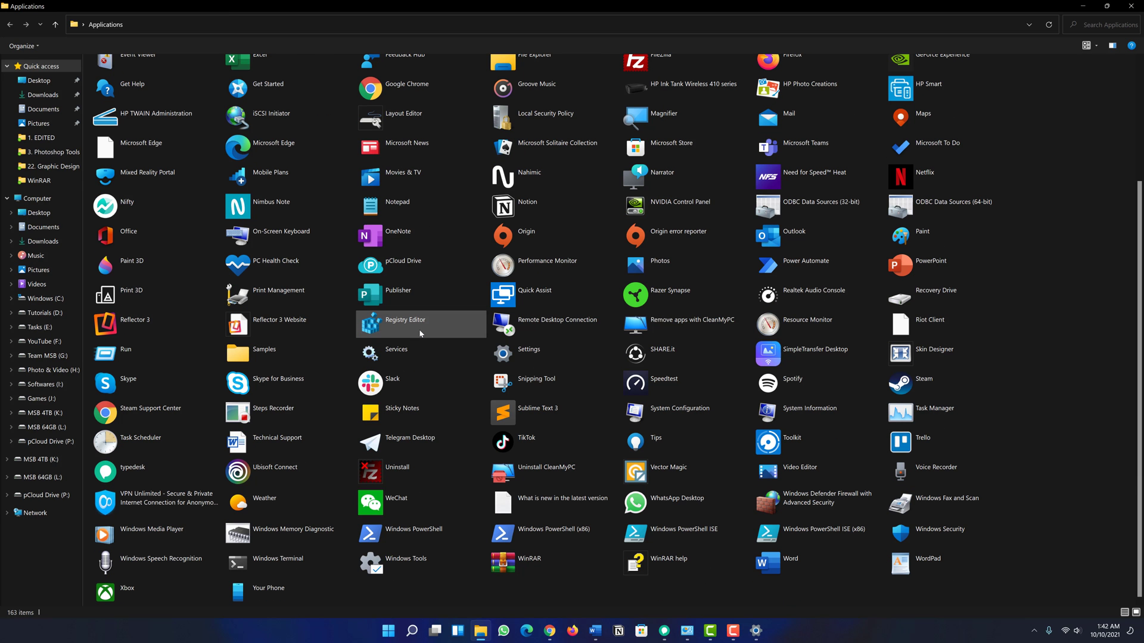
scroll(420, 333, up, 3)
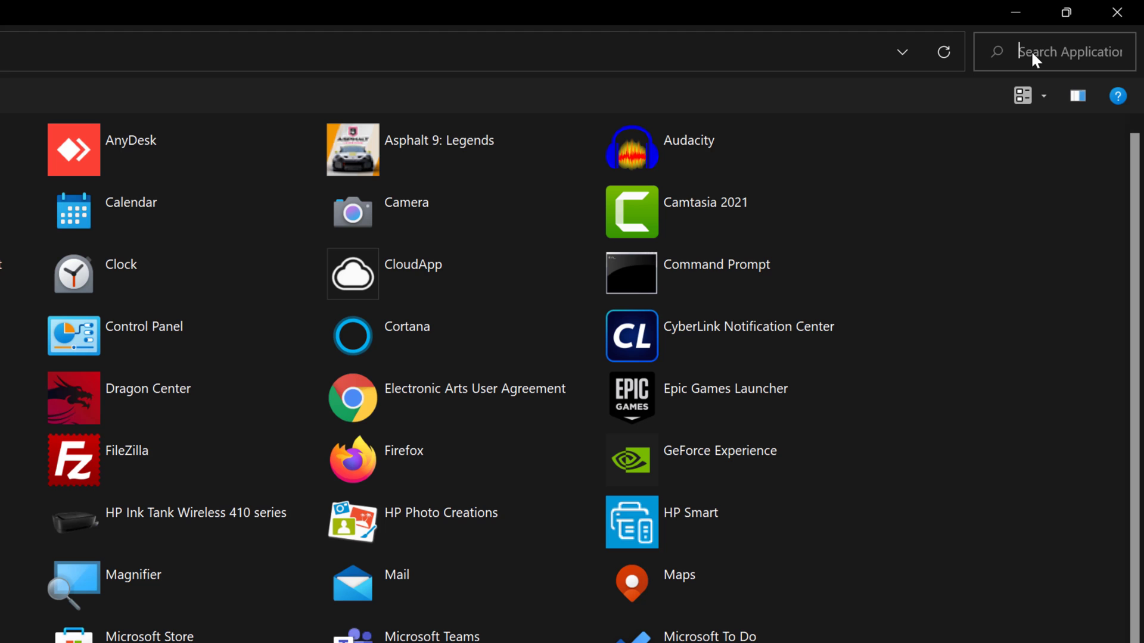
text(vpn)
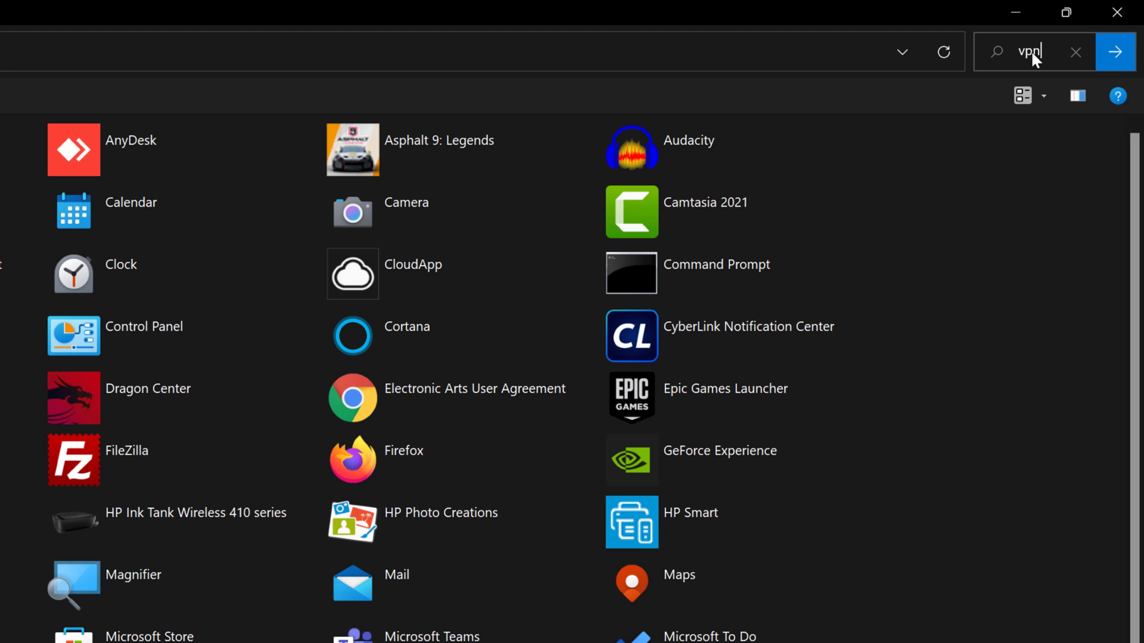
key(Return)
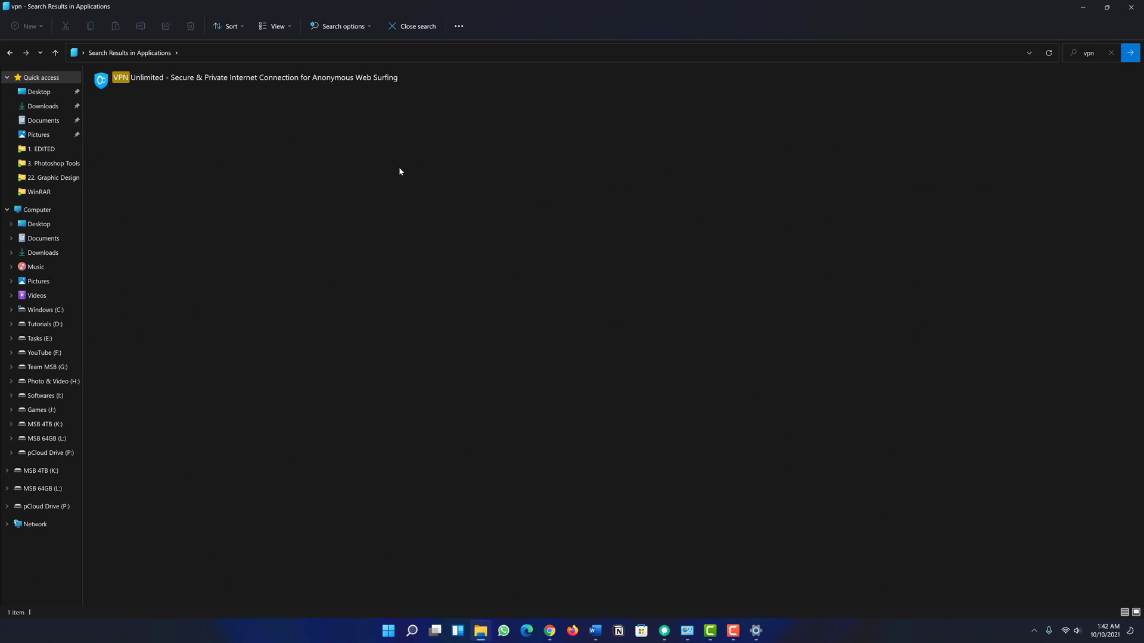
- Shrink the window and drag the VPN Unlimited result onto the desktop
drag(459, 6, 627, 65)
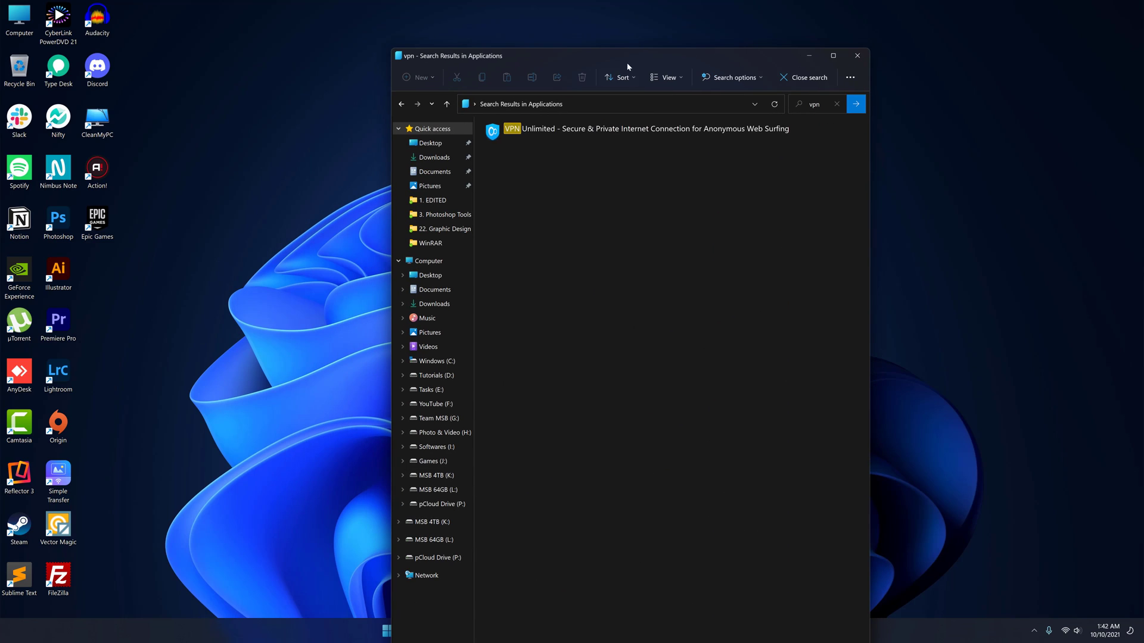
mouse_move(512, 130)
mouse_down()
mouse_move(319, 243)
mouse_move(116, 290)
mouse_up()
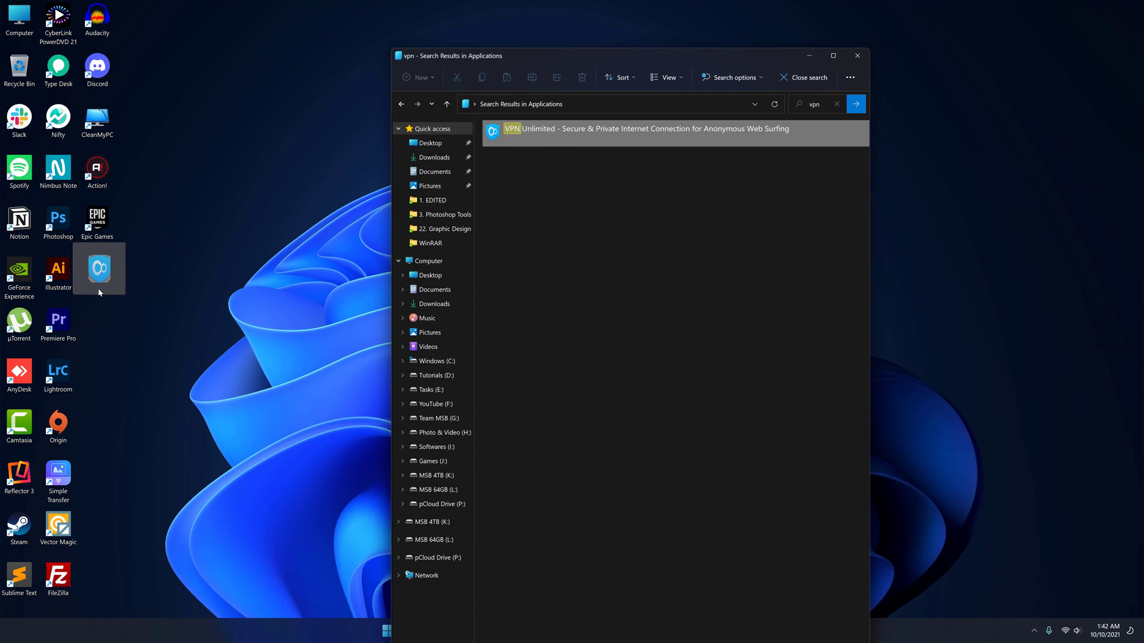
click(146, 290)
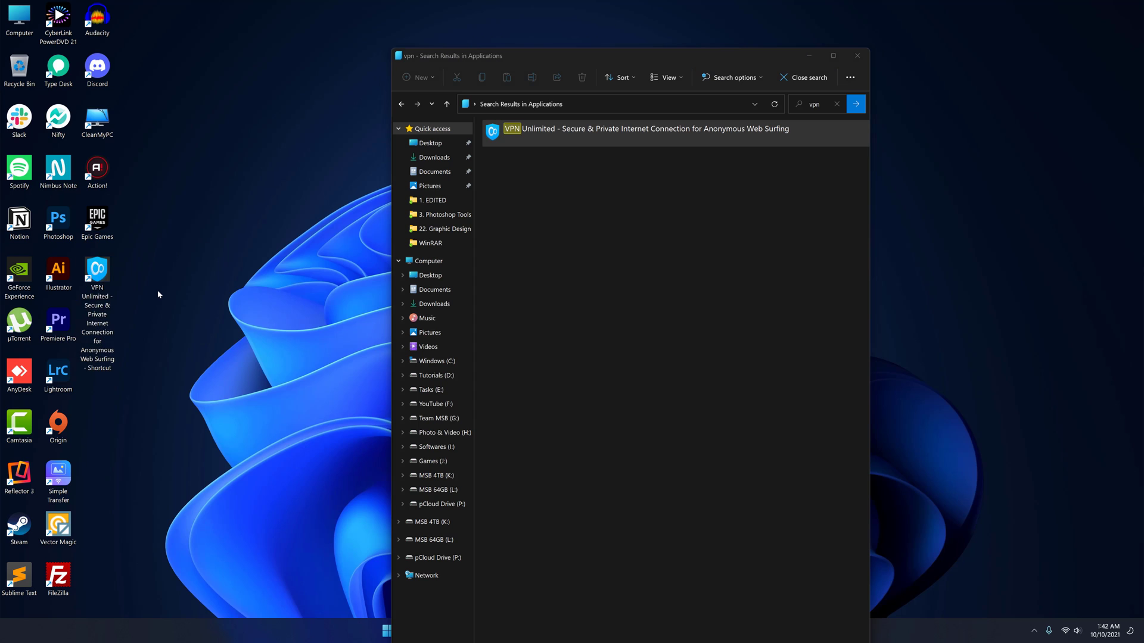
- Rename the new shortcut to 'VPN Unlimited' and clear the vpn search
right_click(103, 268)
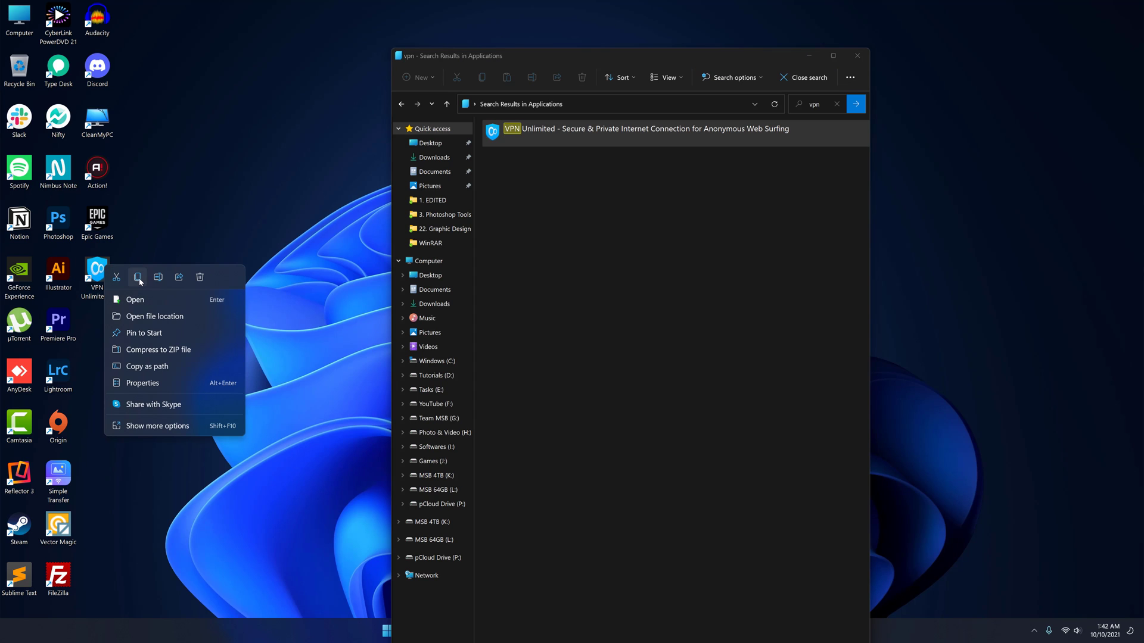
click(160, 277)
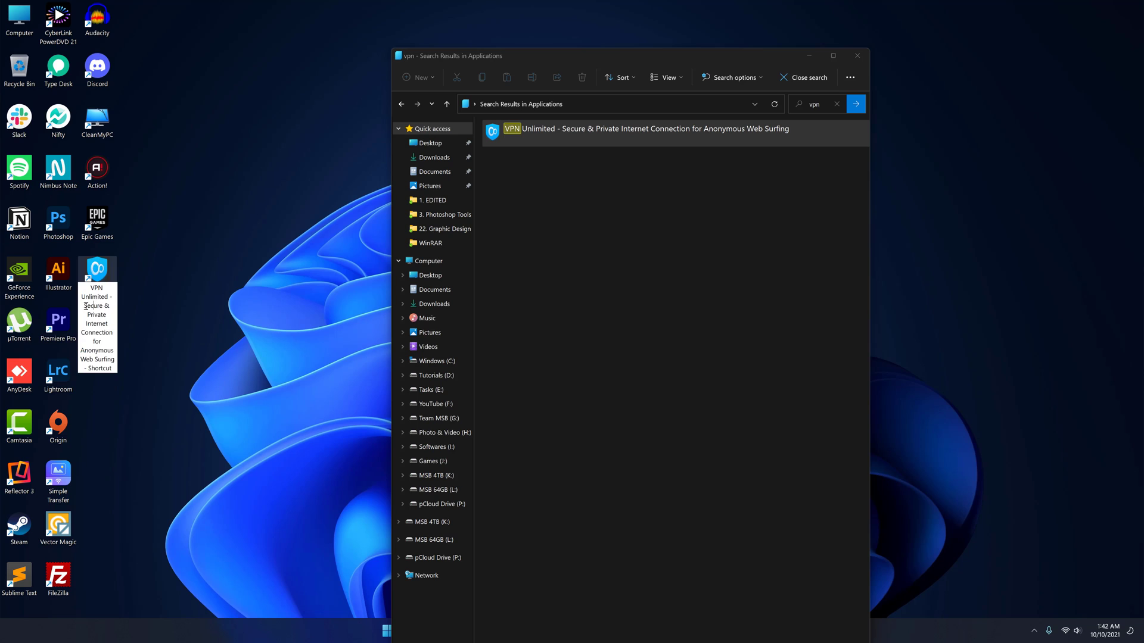
drag(108, 296, 121, 370)
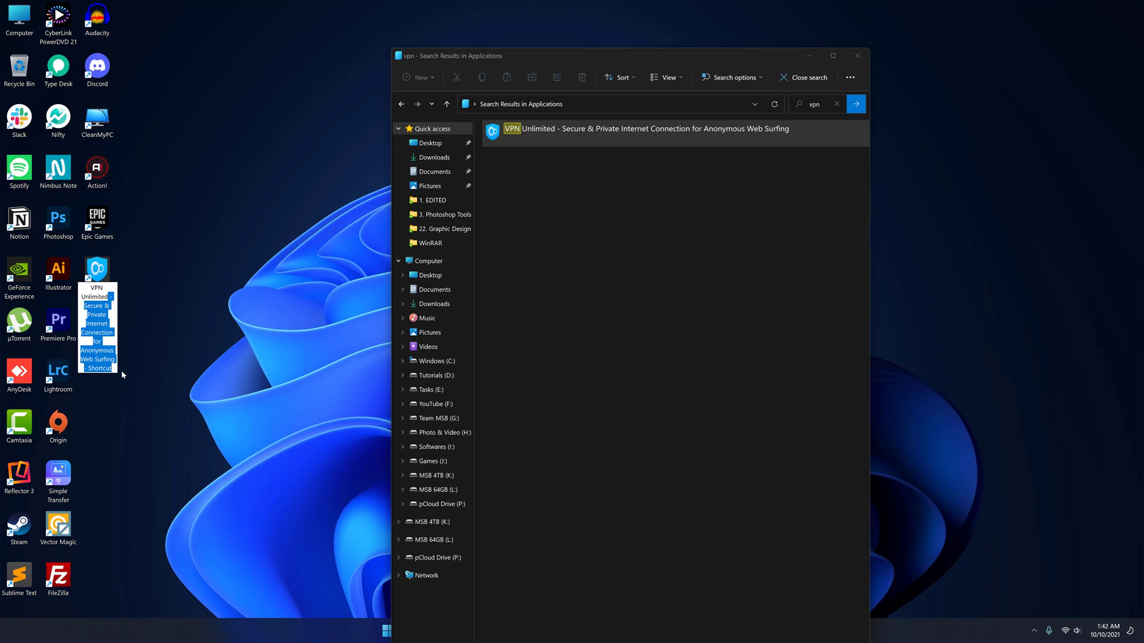
key(BackSpace)
key(Return)
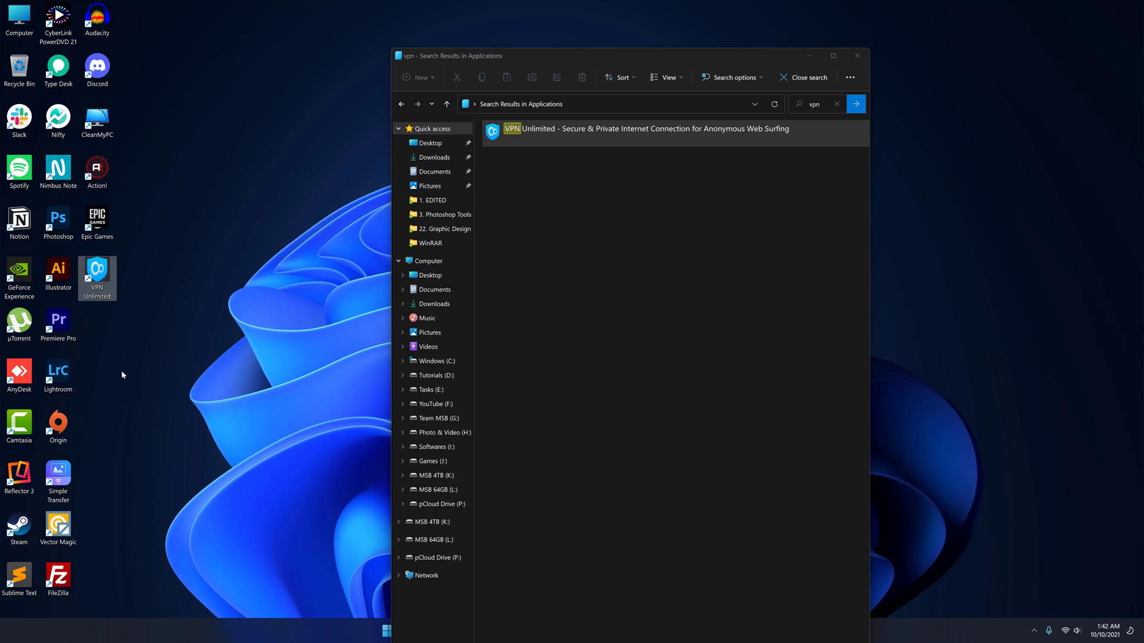
click(218, 308)
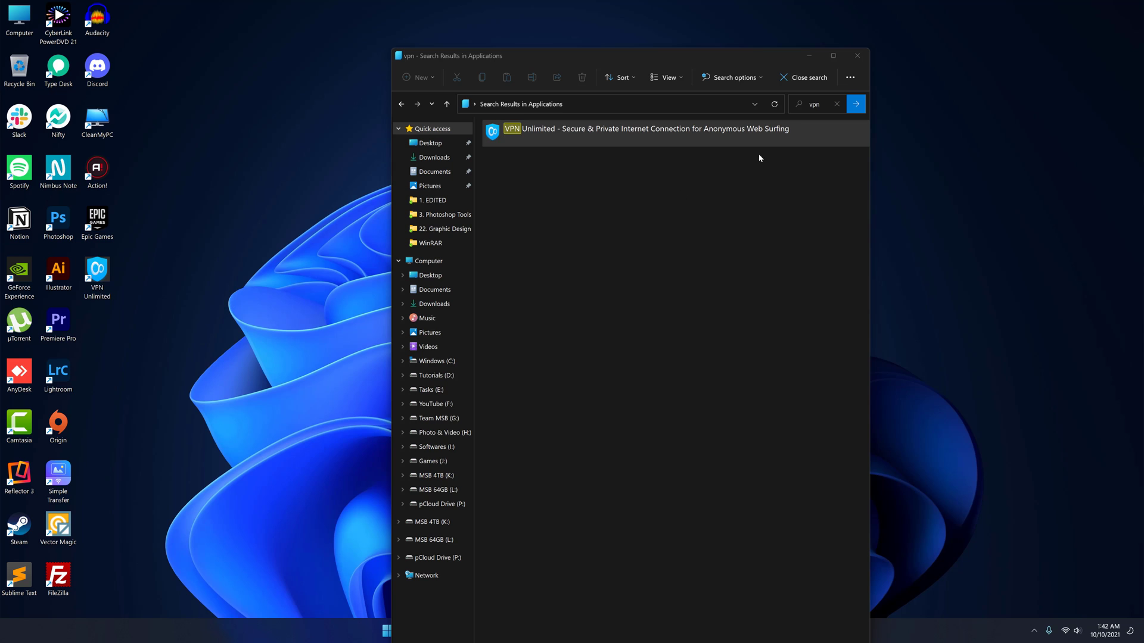
click(837, 105)
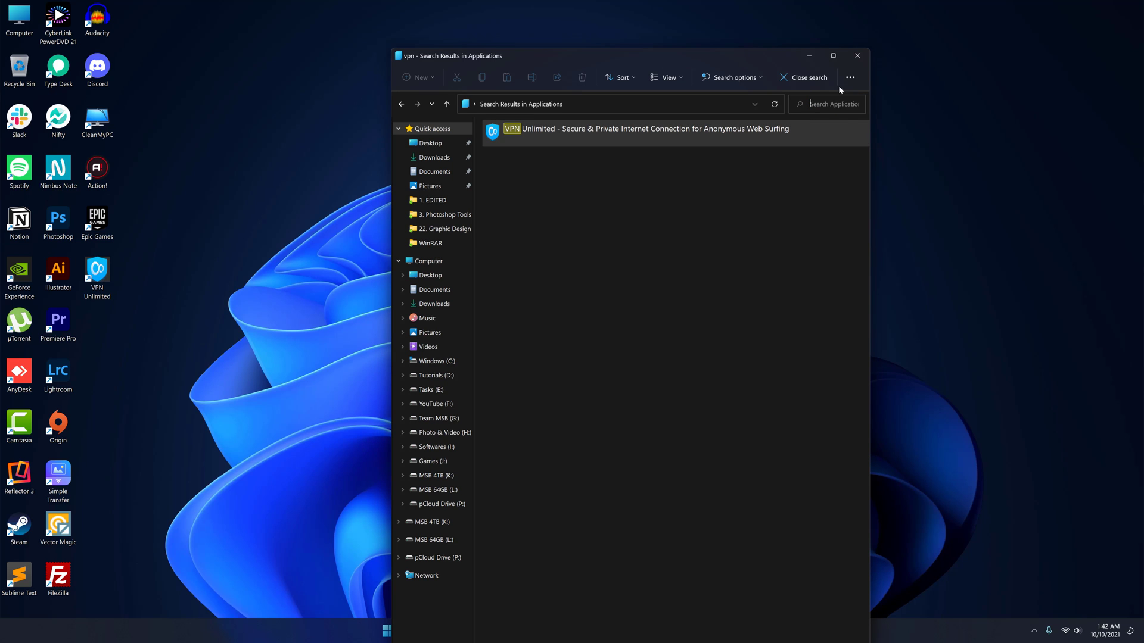
- Close File Explorer and reopen Shell:AppsFolder from the Run app found through Search
click(832, 56)
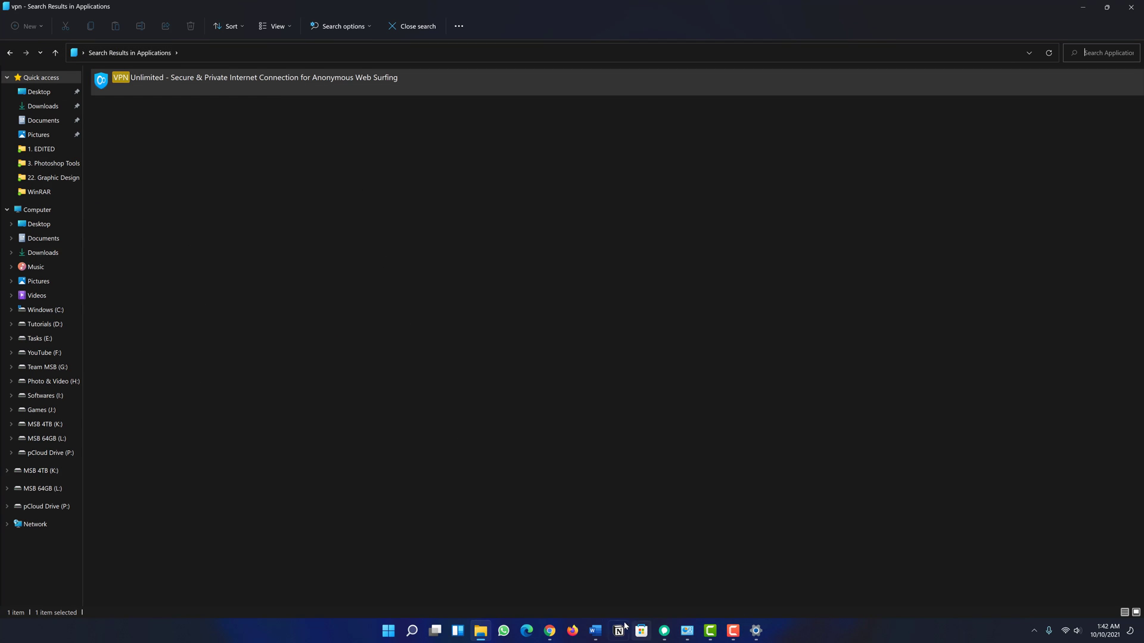
click(1131, 9)
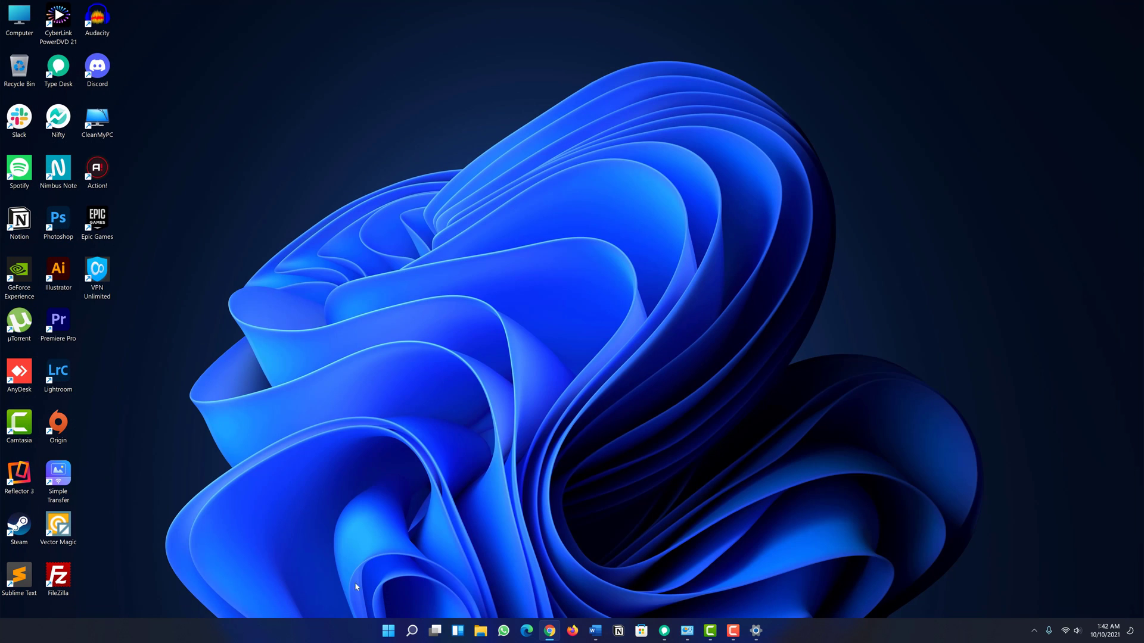
click(411, 631)
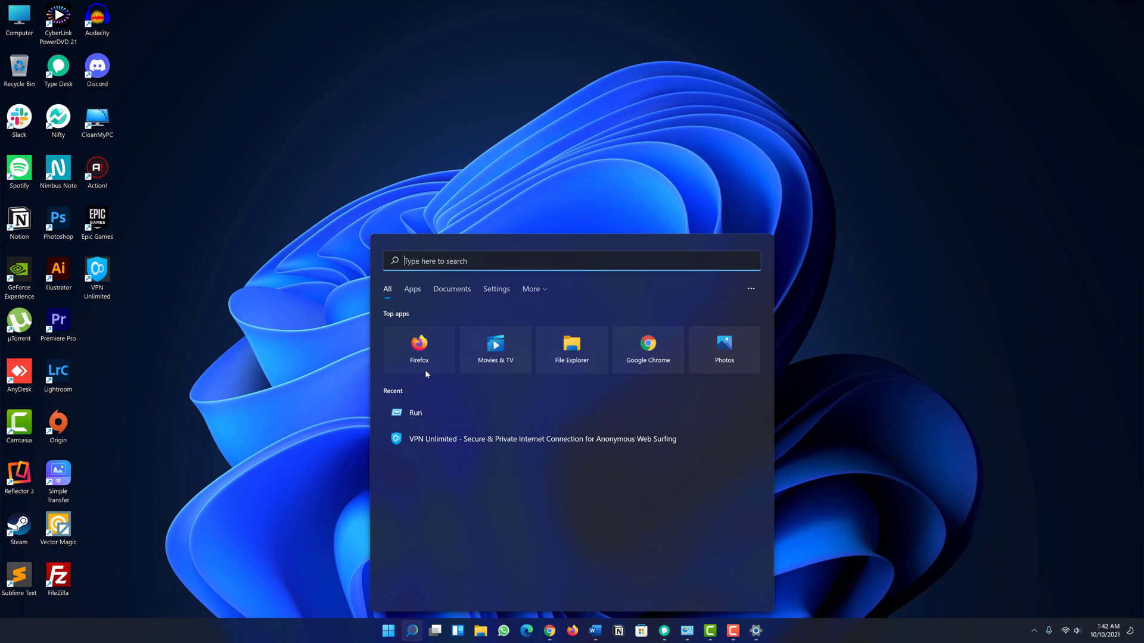
text(t)
key(BackSpace)
text(run)
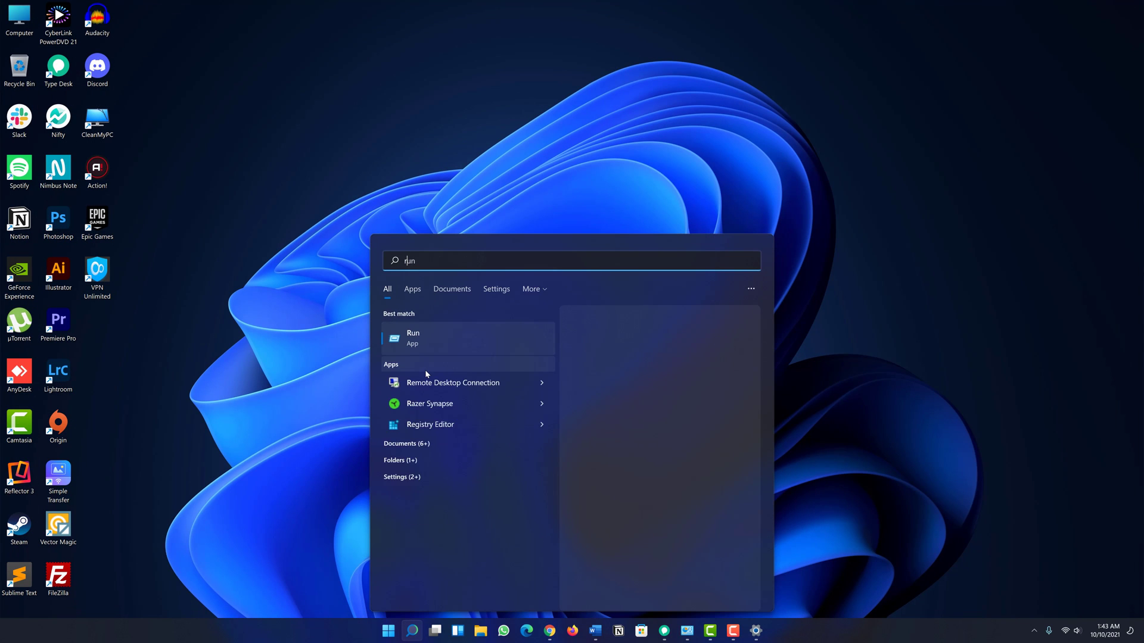
click(421, 333)
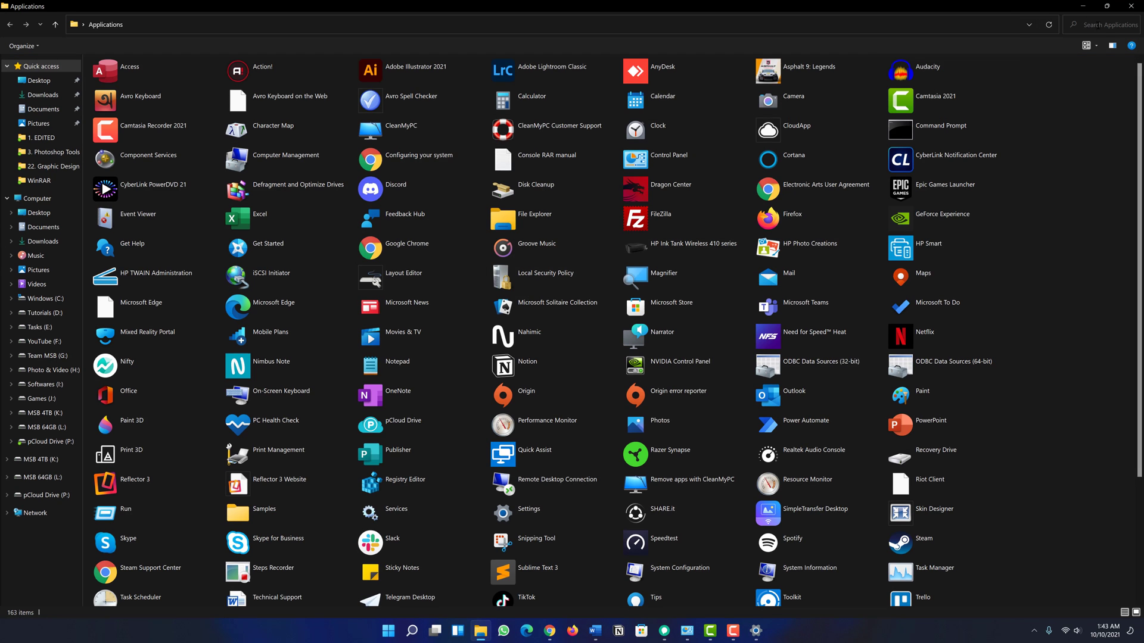
- Restore the Applications window down so the desktop shows beside it
double_click(704, 5)
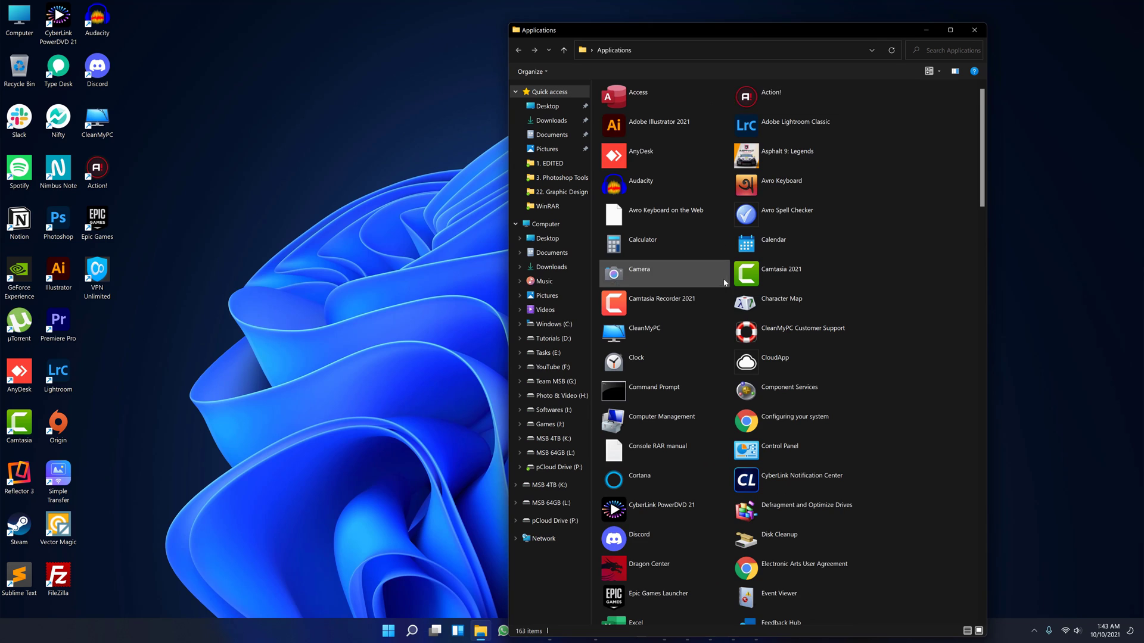
scroll(726, 285, down, 3)
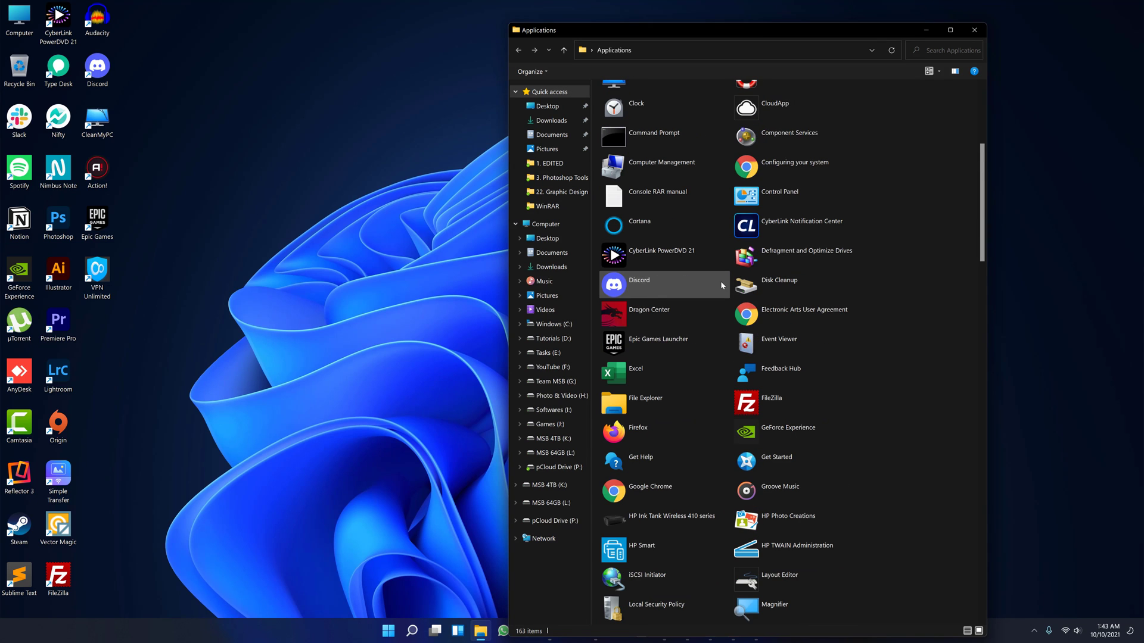
mouse_move(777, 401)
mouse_down()
mouse_move(642, 414)
mouse_move(107, 344)
mouse_up()
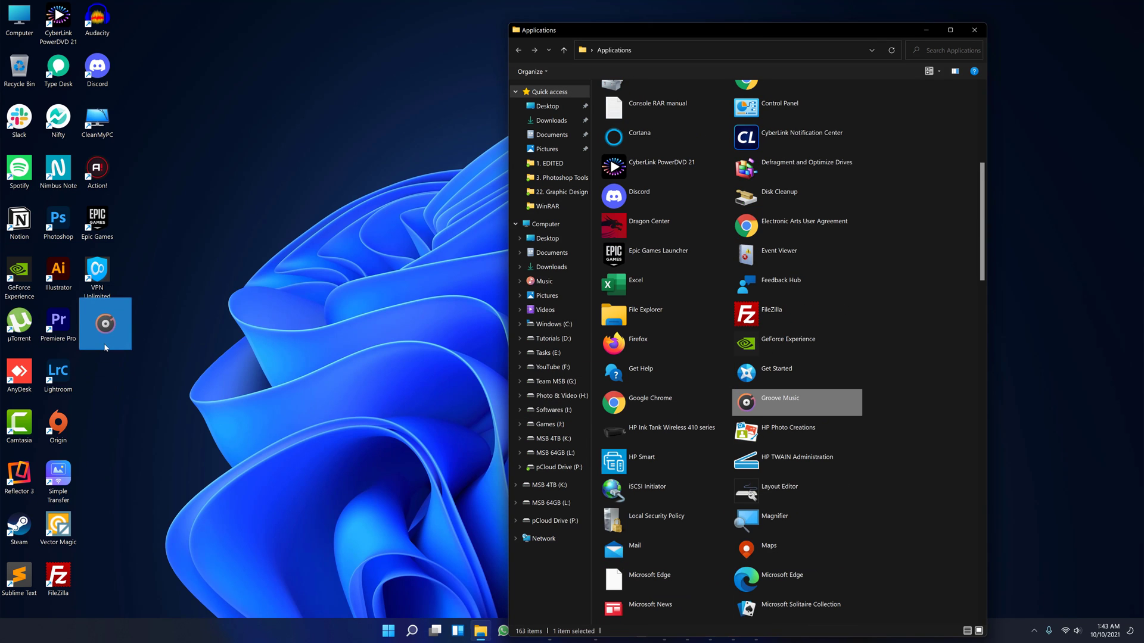